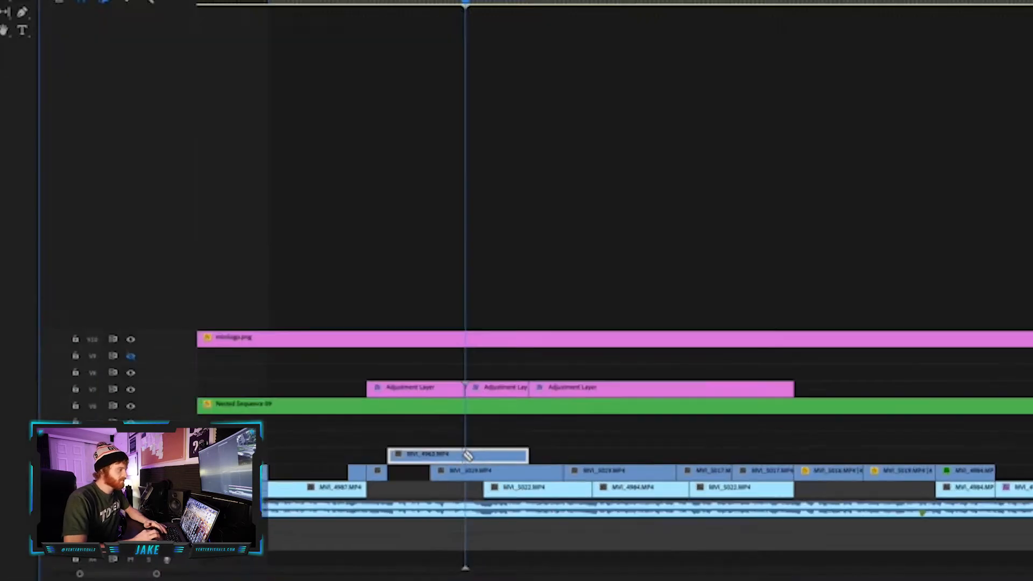
Split the MVI_4963.MP4 clip where the second adjustment layer begins and nest its second part
{"action": "left_click", "coordinate": [496, 522]}
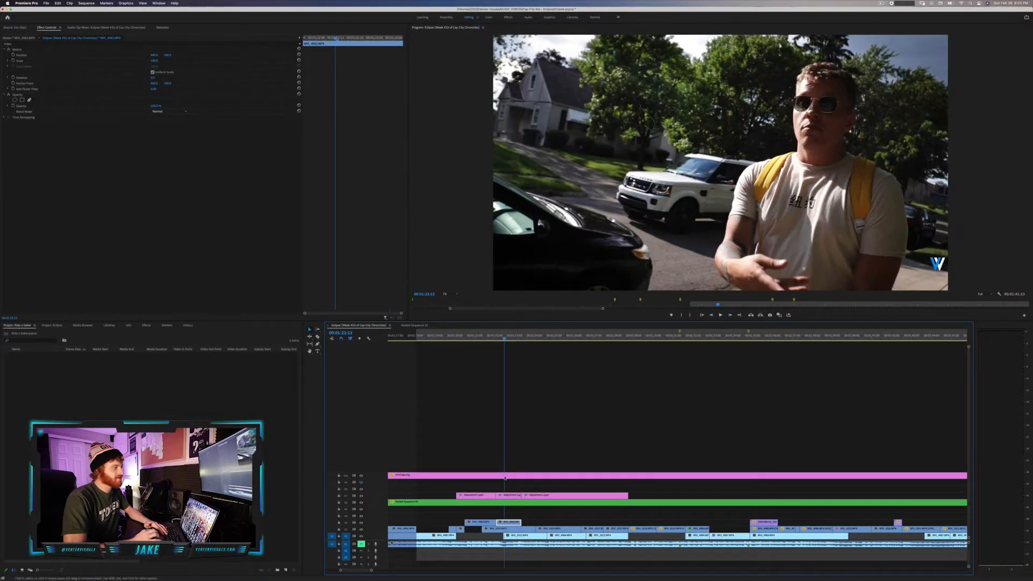
{"action": "right_click", "coordinate": [509, 523]}
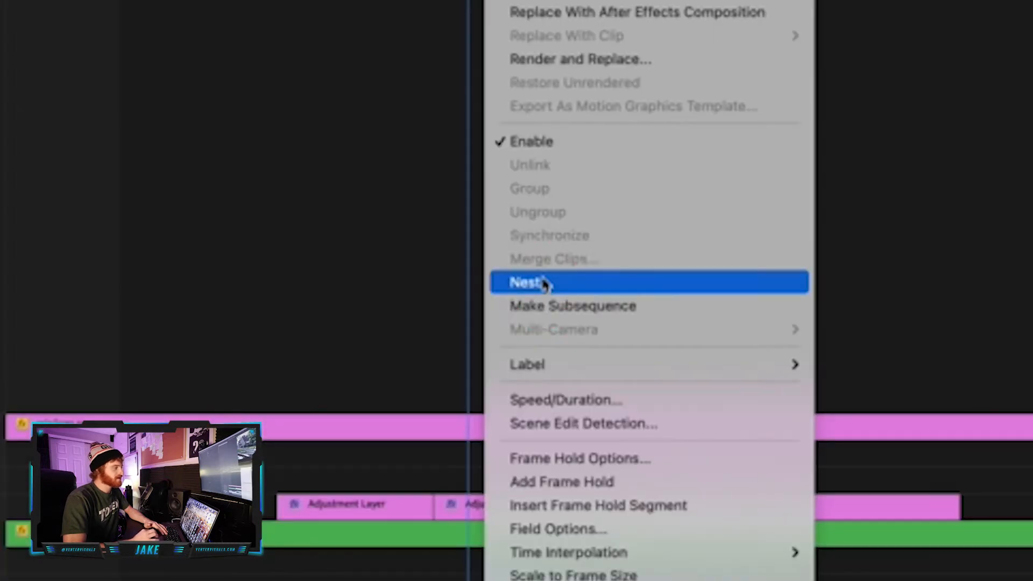
{"action": "left_click", "coordinate": [518, 439]}
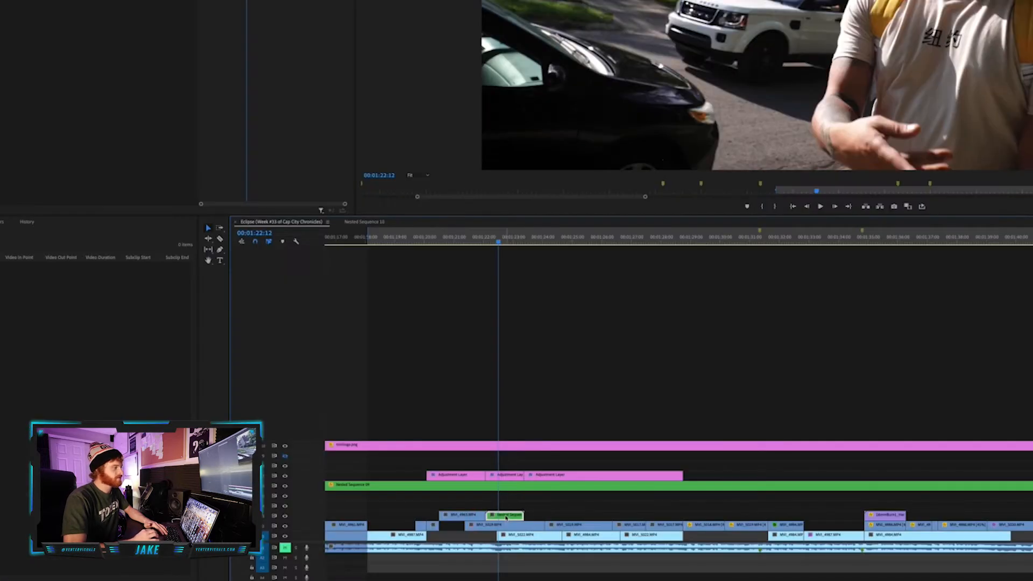
Replace the newly nested clip on the timeline with an After Effects composition
{"action": "right_click", "coordinate": [506, 518]}
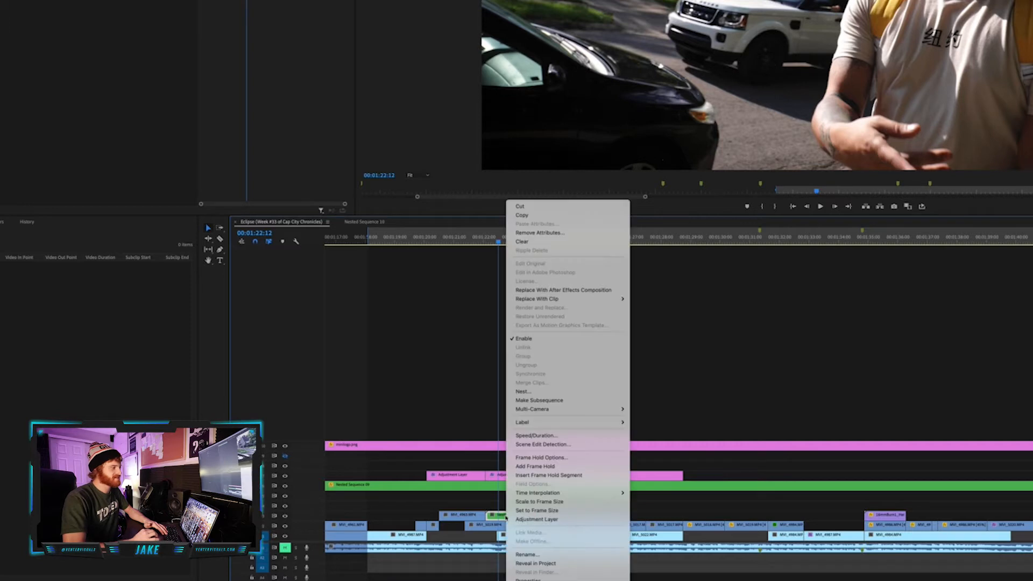
{"action": "left_click", "coordinate": [549, 290]}
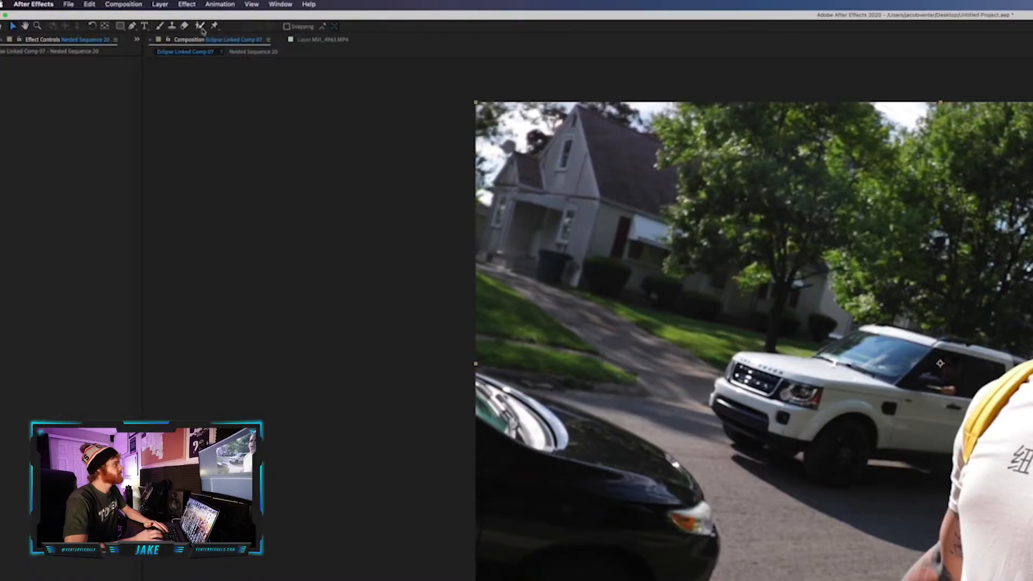
In After Effects, select the man with the Roto Brush on the nested sequence layer and exclude the trees beside his head
{"action": "left_click", "coordinate": [201, 27]}
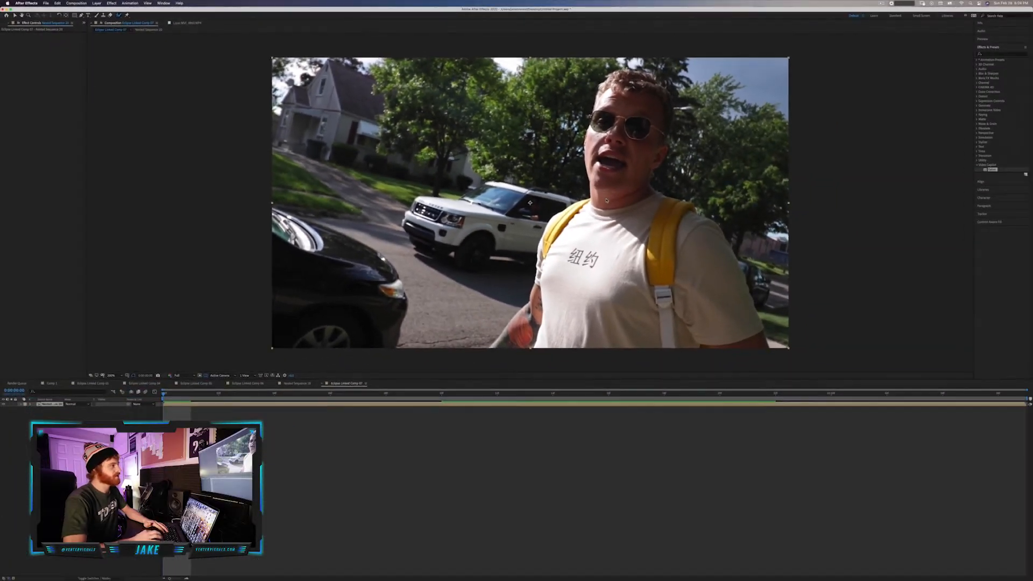
{"action": "double_click", "coordinate": [629, 230]}
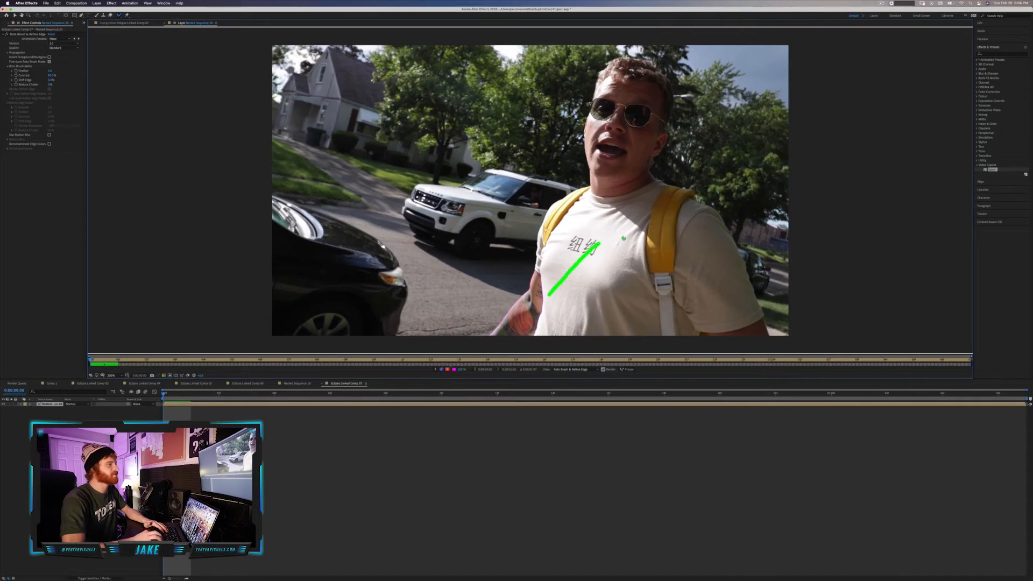
{"action": "mouse_move", "coordinate": [720, 305]}
{"action": "left_mouse_down"}
{"action": "mouse_move", "coordinate": [708, 268]}
{"action": "mouse_move", "coordinate": [664, 206]}
{"action": "mouse_move", "coordinate": [626, 186]}
{"action": "mouse_move", "coordinate": [610, 137]}
{"action": "mouse_move", "coordinate": [636, 86]}
{"action": "left_mouse_up"}
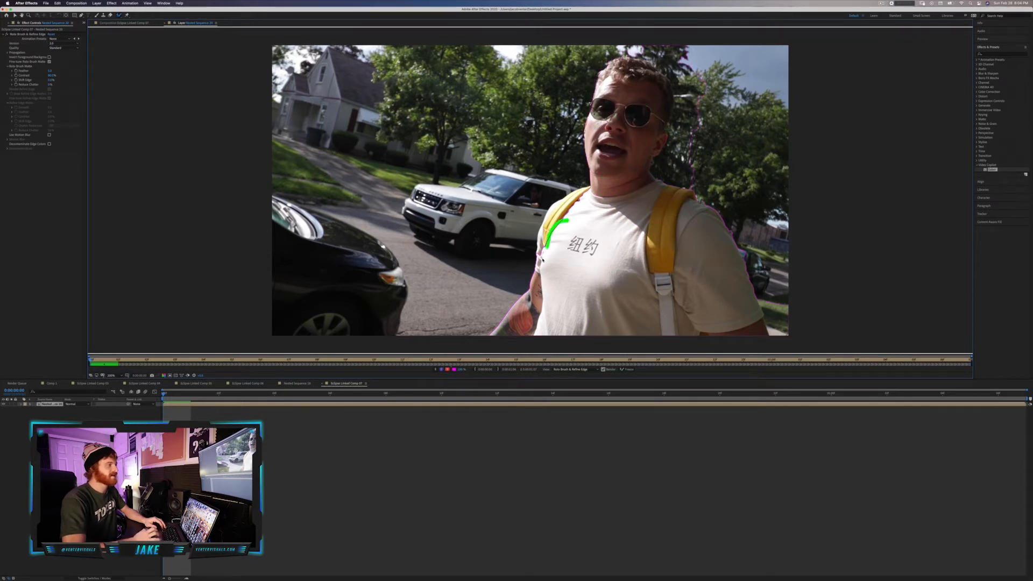
{"action": "left_click_drag", "start_coordinate": [543, 237], "coordinate": [585, 196]}
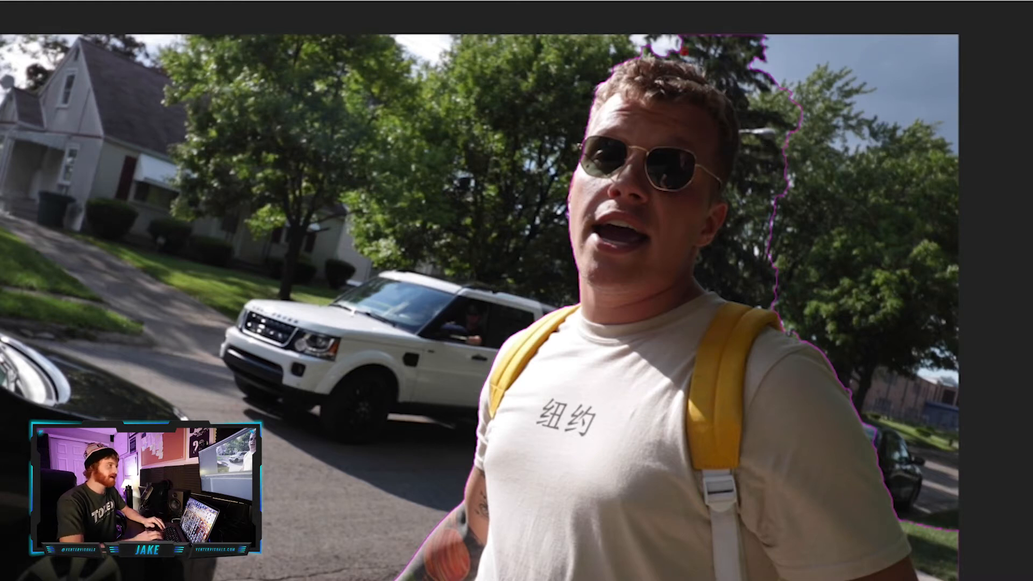
{"action": "key", "text": "ctrl+s"}
{"action": "mouse_move", "coordinate": [674, 42]}
{"action": "left_mouse_down"}
{"action": "mouse_move", "coordinate": [736, 70]}
{"action": "mouse_move", "coordinate": [776, 139]}
{"action": "mouse_move", "coordinate": [742, 233]}
{"action": "mouse_move", "coordinate": [762, 247]}
{"action": "left_mouse_up"}
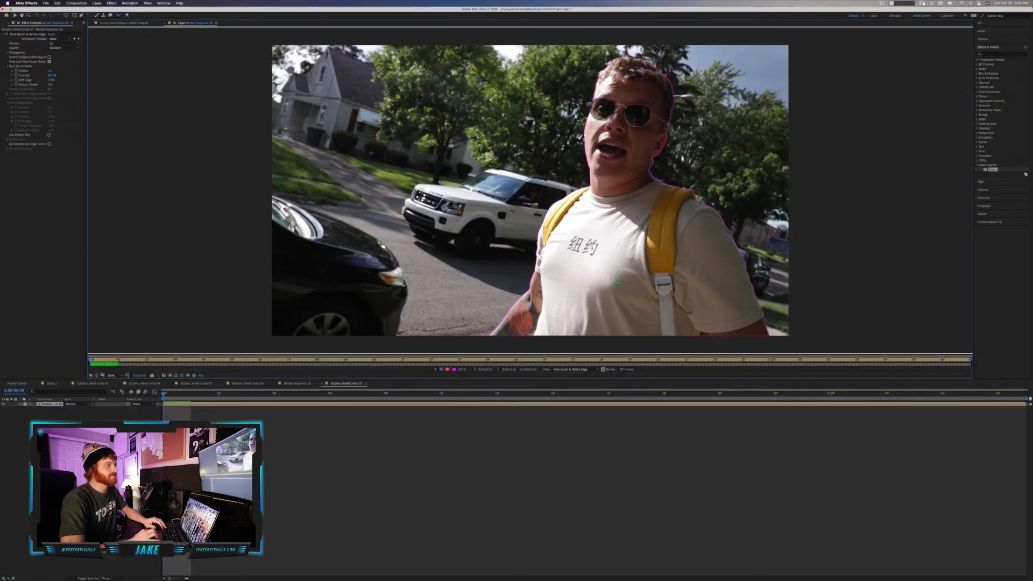
Advance through the clip frame by frame to propagate the Roto Brush selection and check the outline around the man
{"action": "key", "text": "Page_Down"}
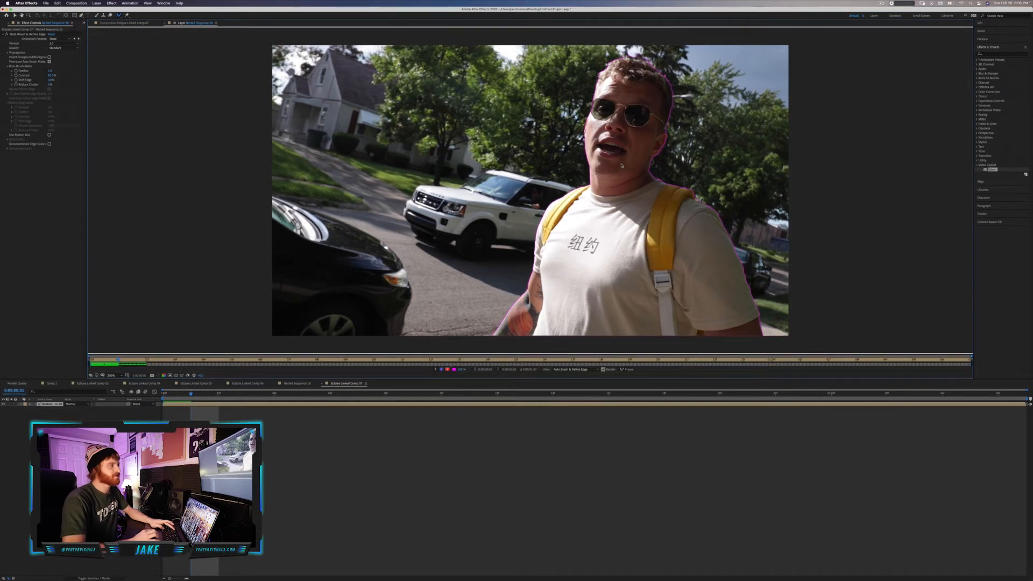
{"action": "key", "text": "Page_Down"}
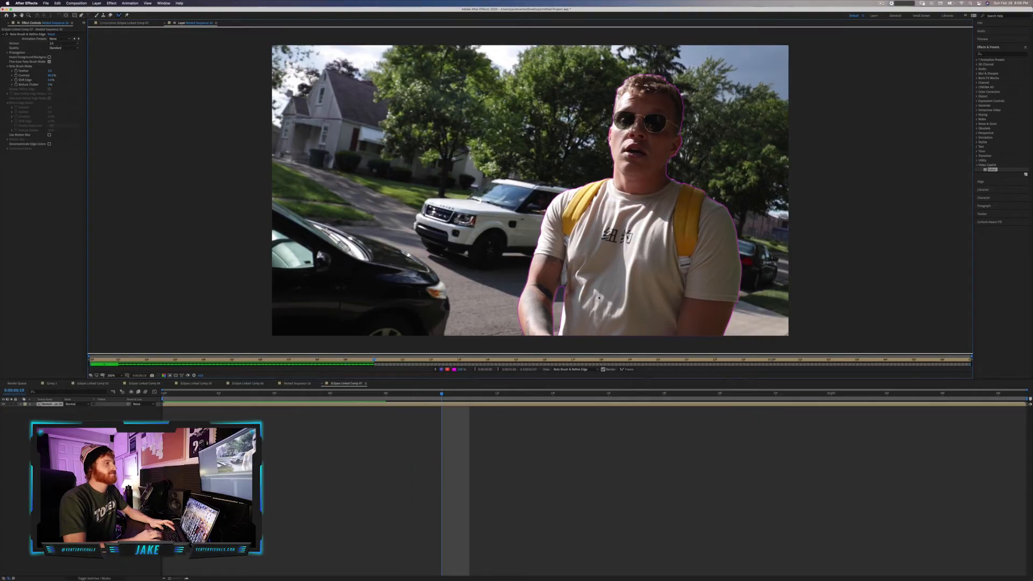
{"action": "key", "text": "Page_Down"}
{"action": "key", "text": "Page_Down"}
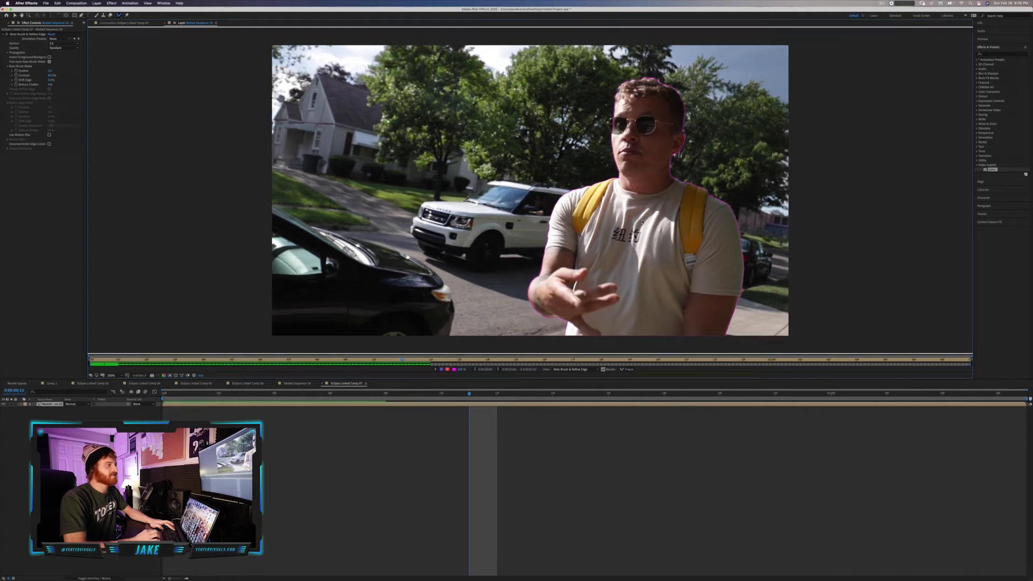
{"action": "key", "text": "Page_Down"}
{"action": "key", "text": "Page_Down"}
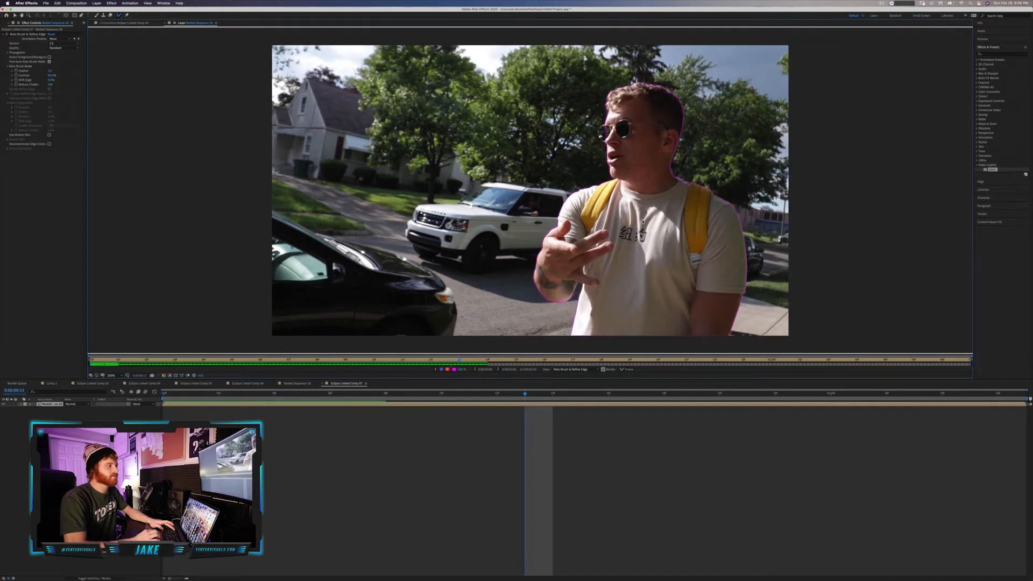
{"action": "key", "text": "Page_Down"}
{"action": "key", "text": "Page_Down"}
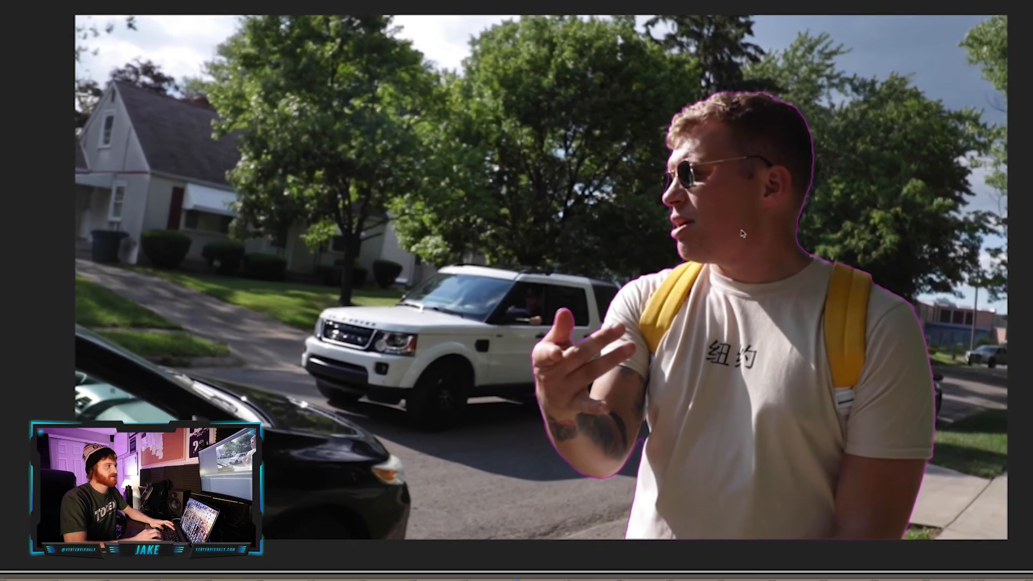
{"action": "key", "text": "Page_Down"}
{"action": "key", "text": "Page_Down"}
{"action": "key", "text": "Page_Down"}
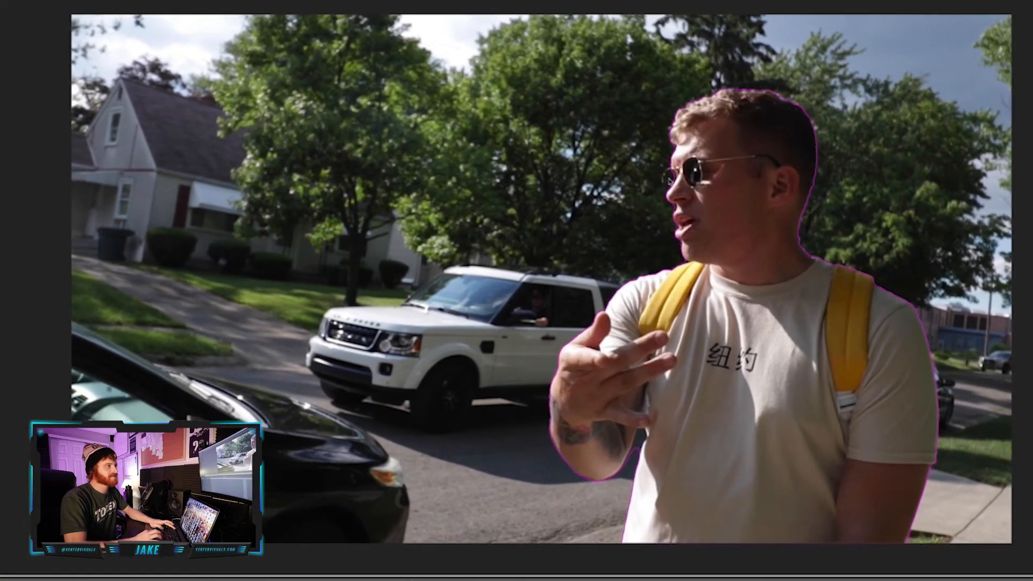
{"action": "key", "text": "Page_Down"}
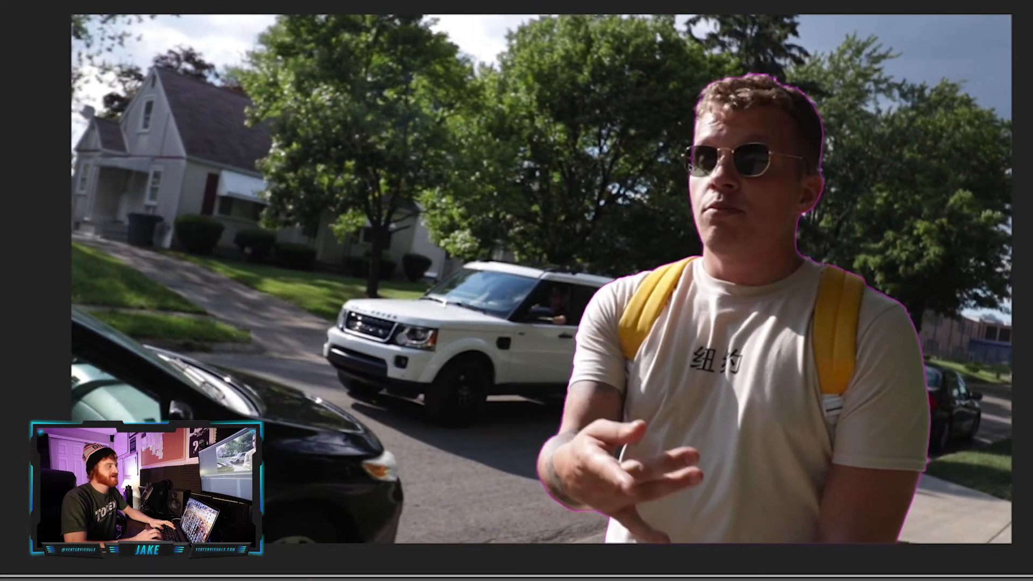
Add the far lens of the sunglasses to the Roto Brush foreground on the frames where the man's head turns
{"action": "key", "text": "Page_Down"}
{"action": "key", "text": "Page_Down"}
{"action": "key", "text": "Page_Down"}
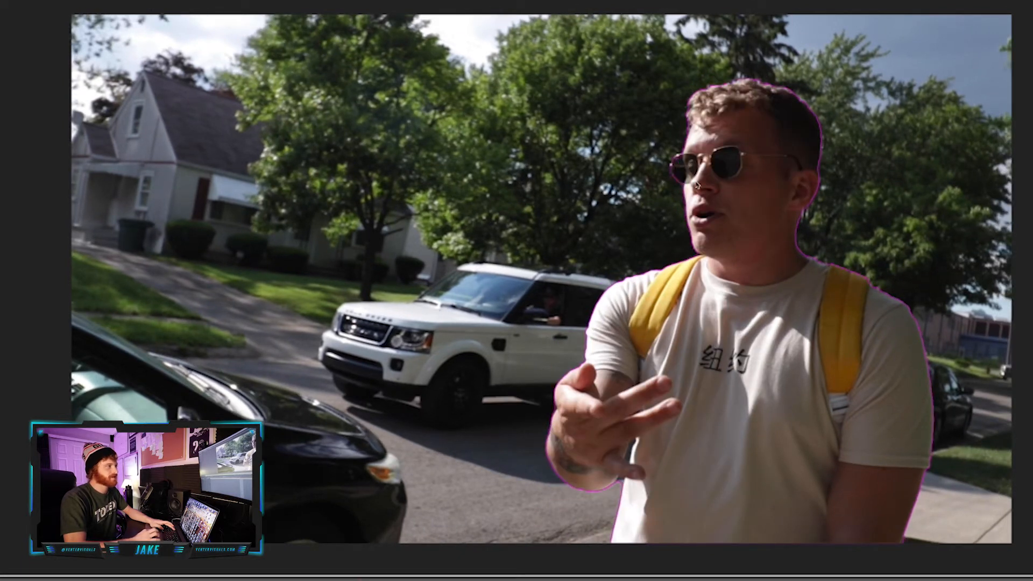
{"action": "key", "text": "Page_Down"}
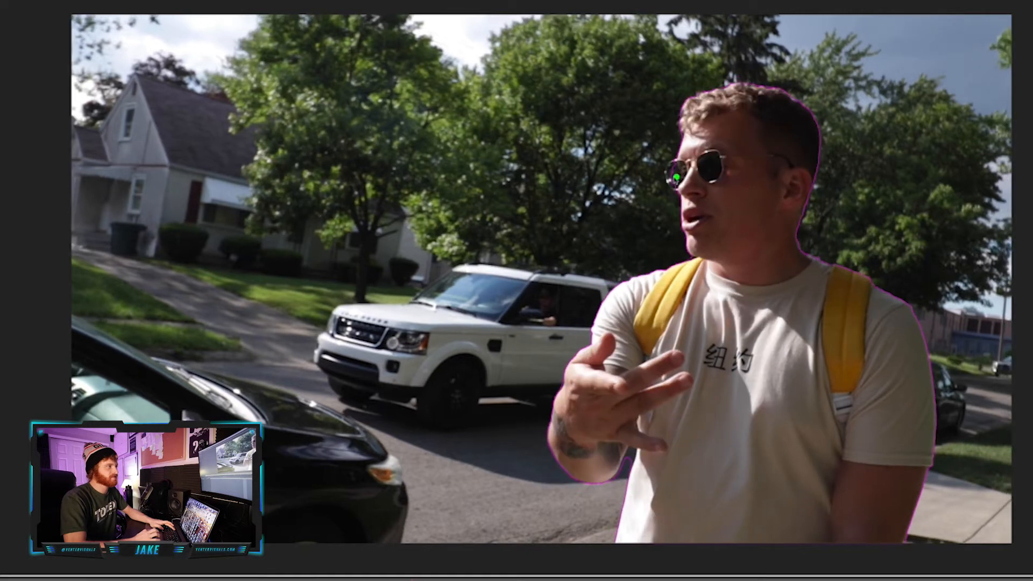
{"action": "key", "text": "Page_Down"}
{"action": "key", "text": "Page_Up"}
{"action": "key", "text": "Page_Down"}
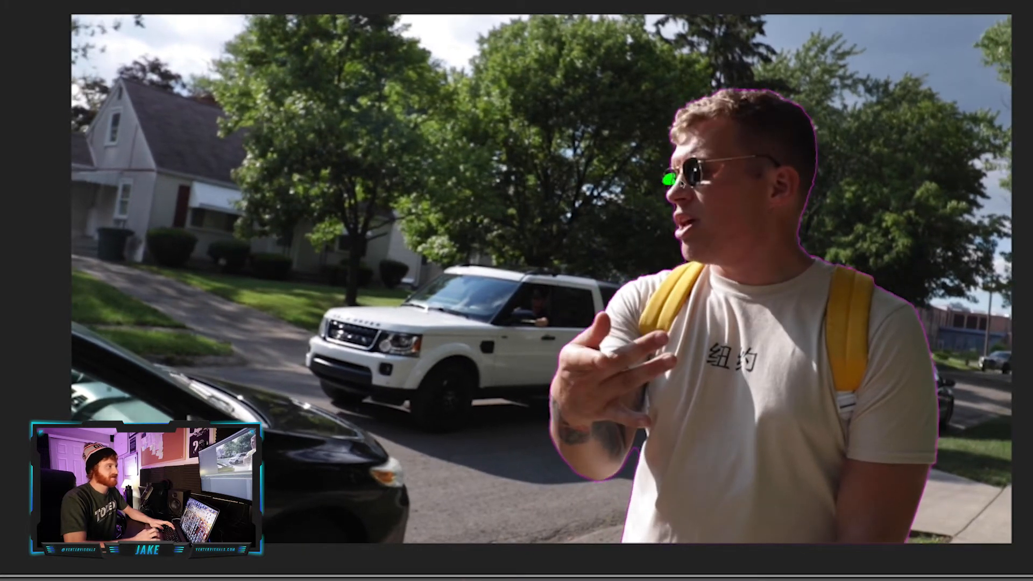
{"action": "key", "text": "Page_Down"}
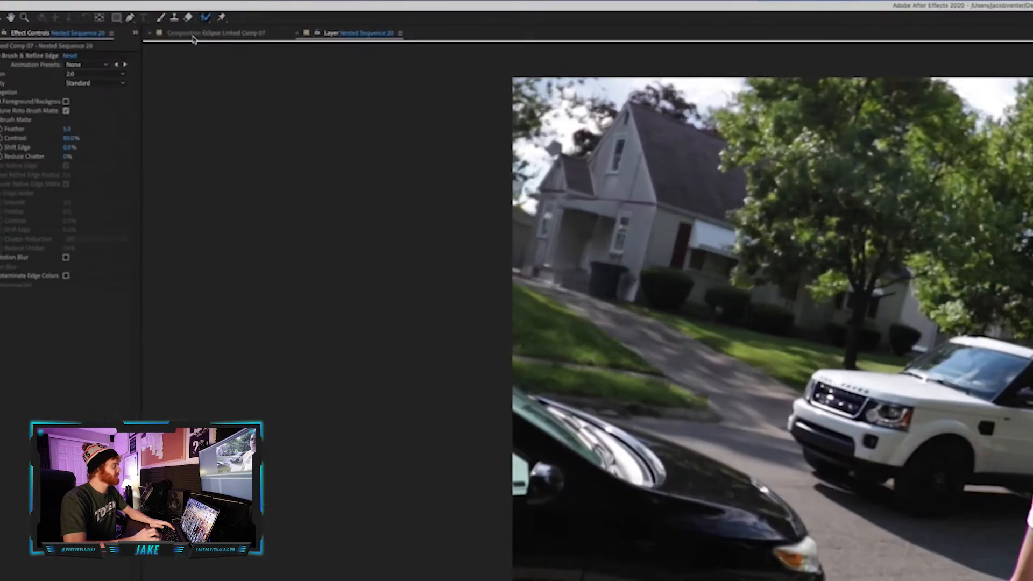
Return to the Eclipse Linked Comp 07 composition and check the cut-out against the transparency grid
{"action": "left_click", "coordinate": [115, 23]}
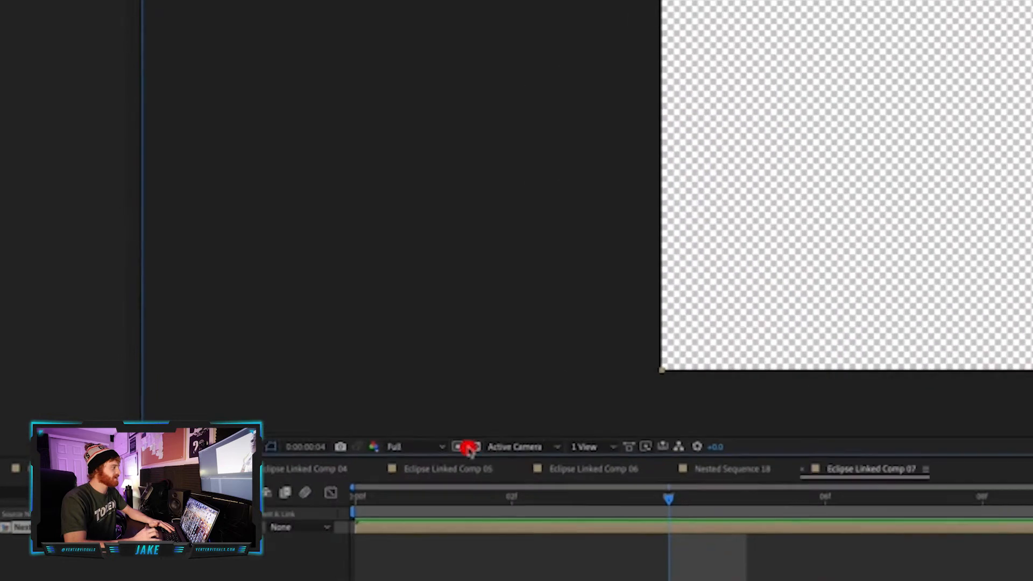
{"action": "left_click", "coordinate": [205, 375]}
{"action": "left_click", "coordinate": [503, 455]}
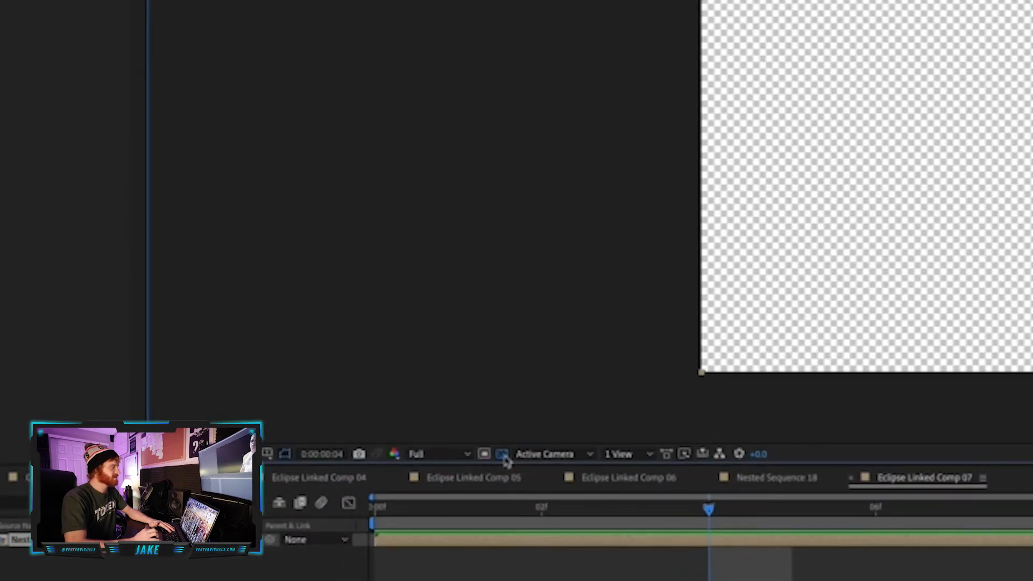
{"action": "left_click", "coordinate": [502, 455]}
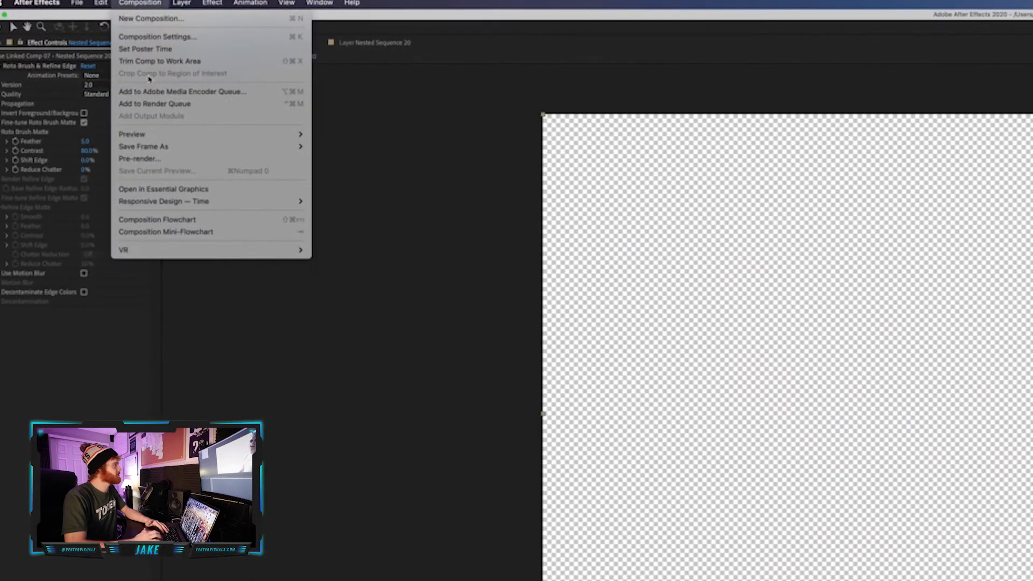
Render Eclipse Linked Comp 07 through the render queue as Lossless with Alpha, with the output file named Cut out 1.mov
{"action": "left_click", "coordinate": [120, 83]}
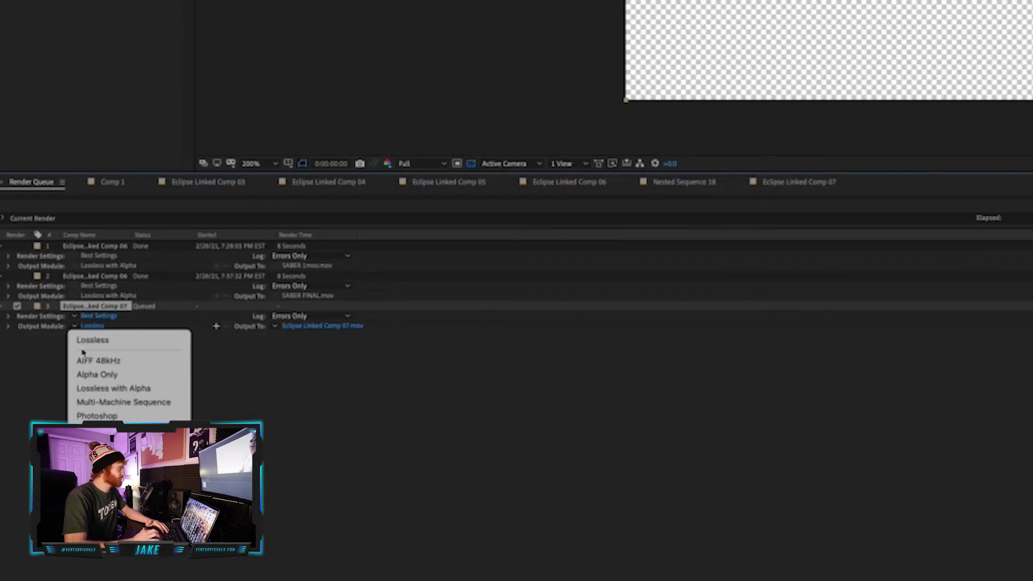
{"action": "left_click", "coordinate": [92, 388]}
{"action": "left_click", "coordinate": [328, 327]}
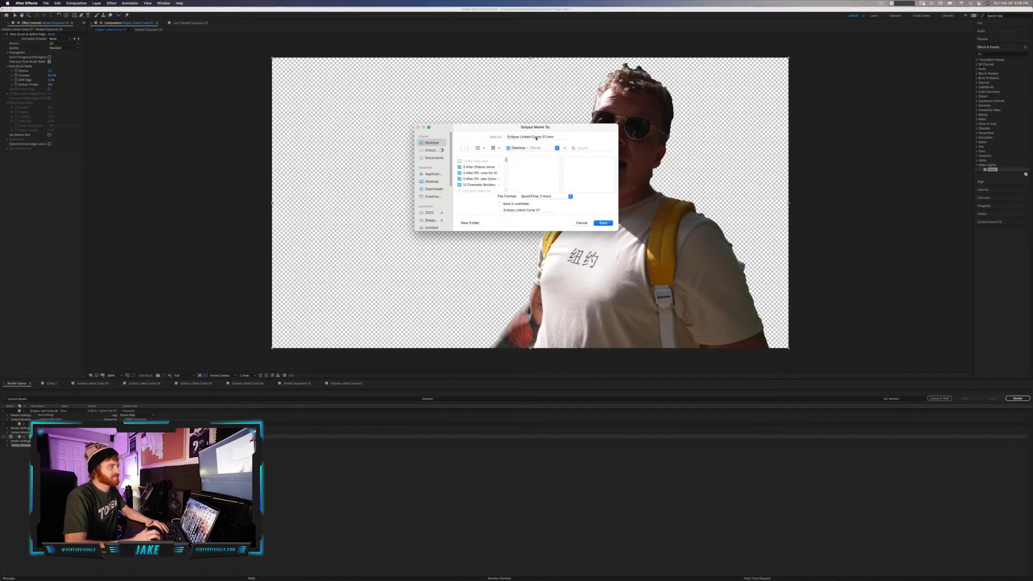
{"action": "left_click", "coordinate": [543, 137]}
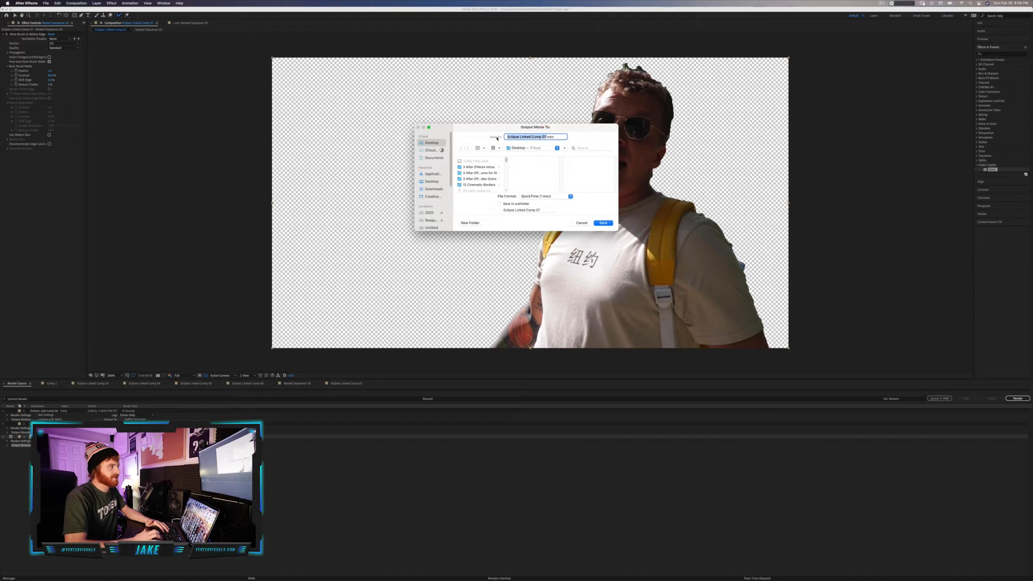
{"action": "key", "text": "Return"}
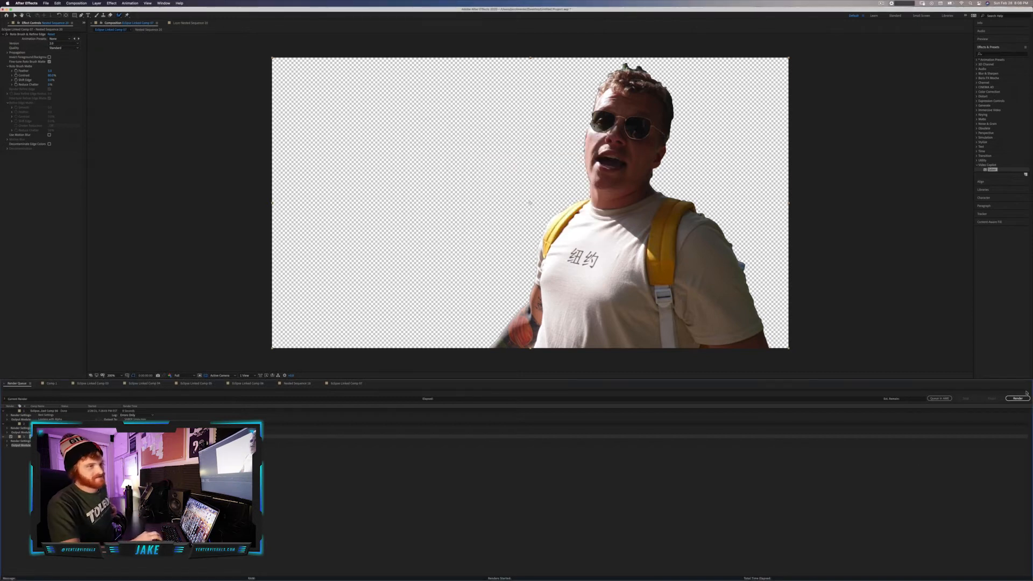
Return to the Eclipse Linked Comp 07 timeline and import the rendered Cut out 1.mov into the project
{"action": "left_click", "coordinate": [352, 385]}
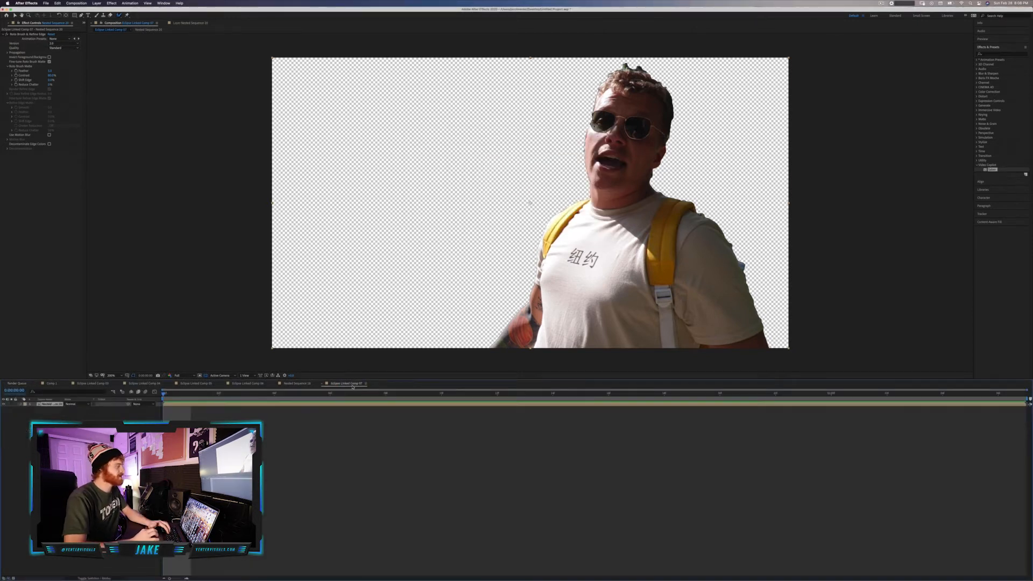
{"action": "left_click", "coordinate": [81, 418]}
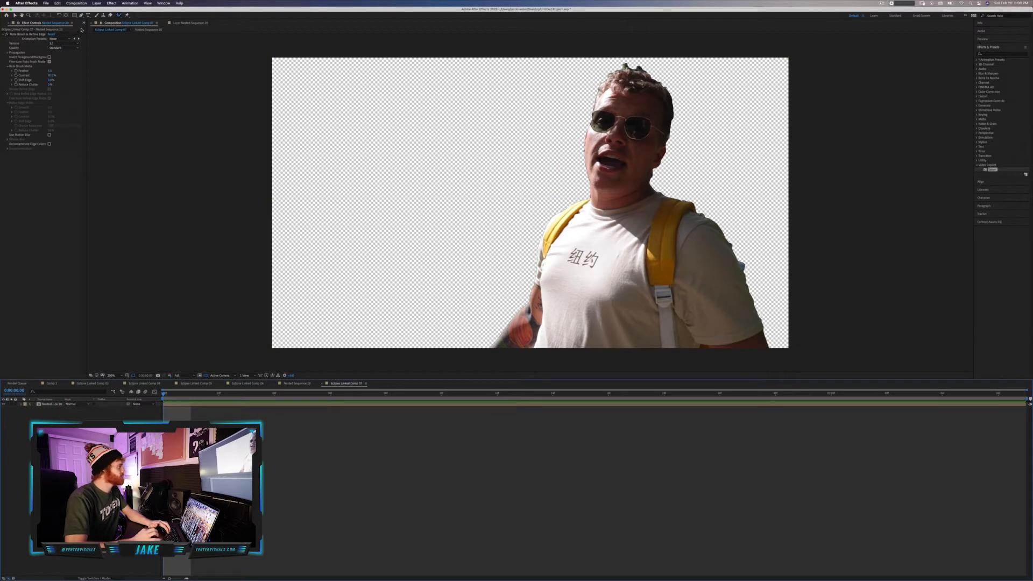
{"action": "left_click", "coordinate": [84, 23]}
{"action": "left_click", "coordinate": [93, 27]}
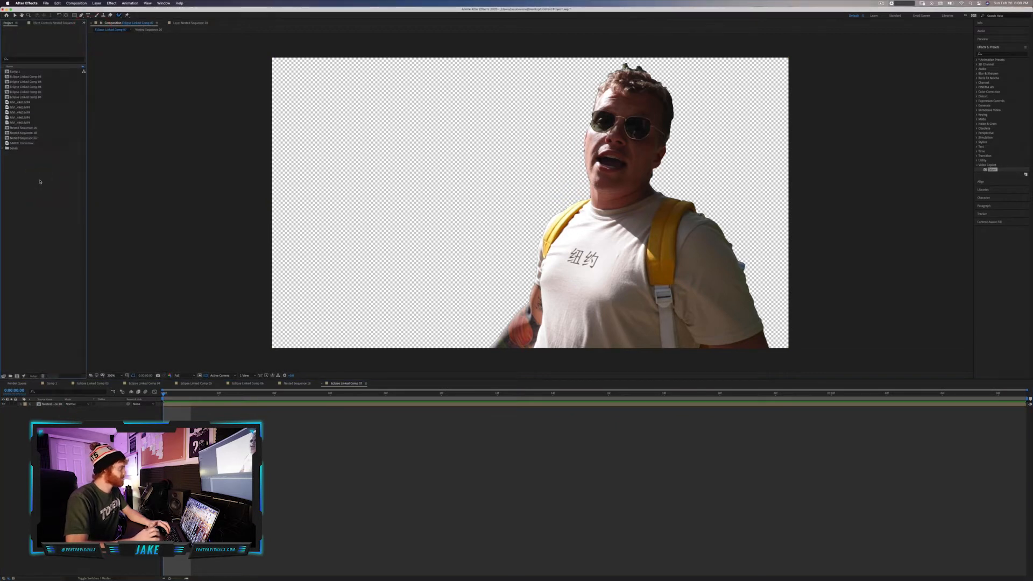
{"action": "double_click", "coordinate": [39, 182]}
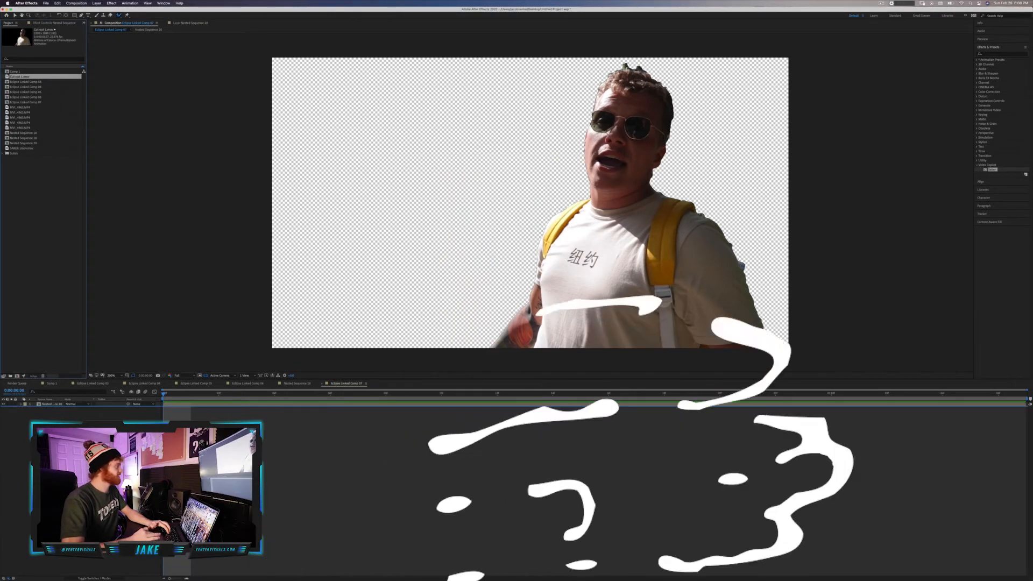
Place Cut out 1.mov in Eclipse Linked Comp 07 above the nested sequence layer and hide the nested sequence
{"action": "left_click_drag", "start_coordinate": [19, 77], "coordinate": [51, 409]}
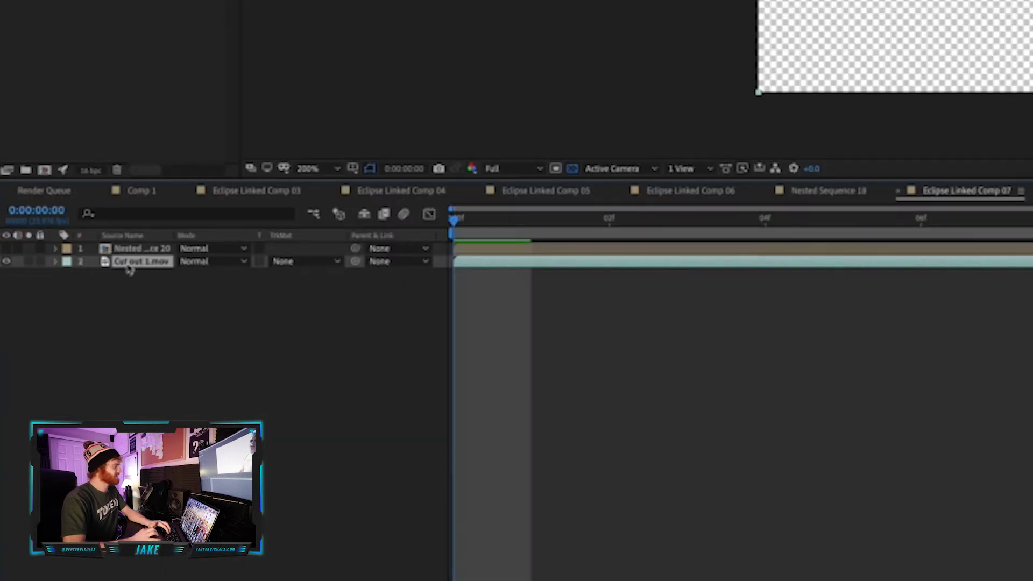
{"action": "left_click_drag", "start_coordinate": [129, 269], "coordinate": [129, 249]}
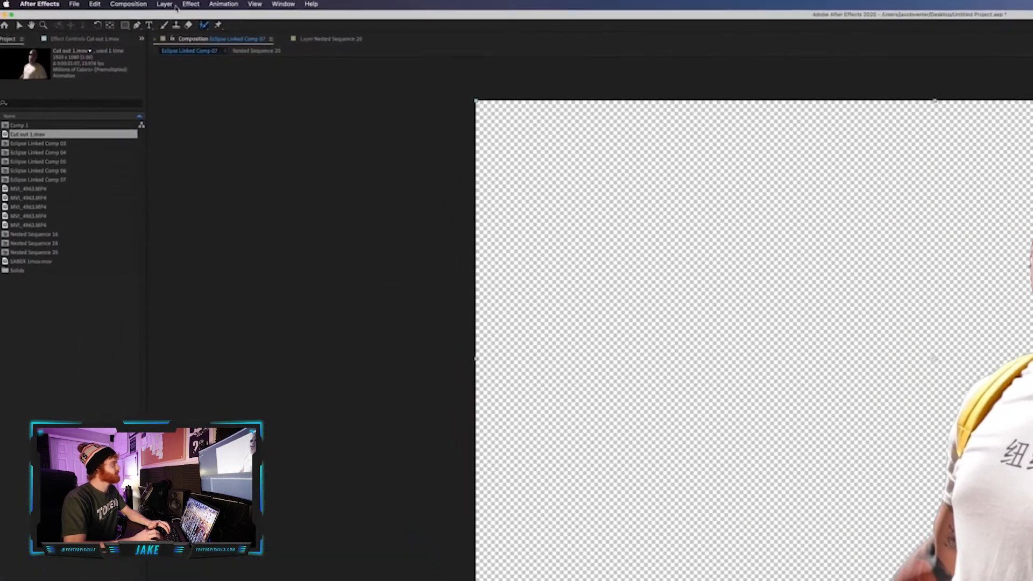
Auto-trace Cut out 1.mov across the work area using the Alpha channel, applying the masks to a new layer
{"action": "left_click", "coordinate": [174, 4]}
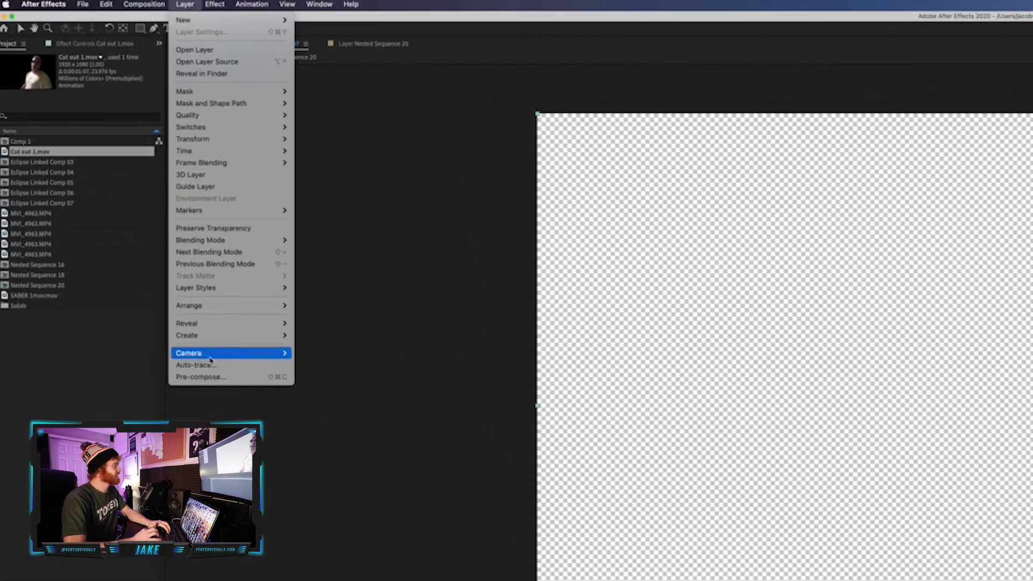
{"action": "left_click", "coordinate": [203, 365]}
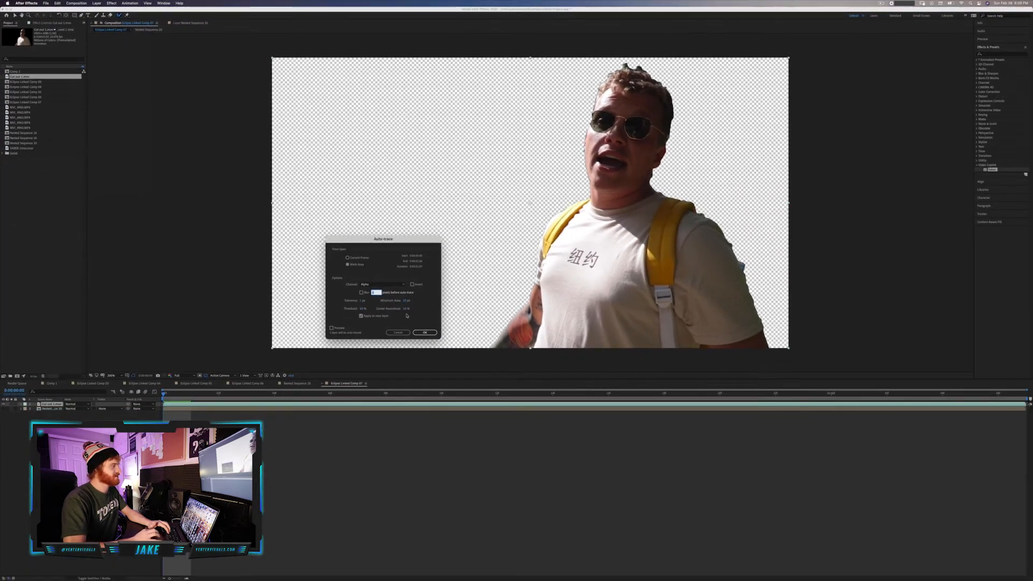
{"action": "left_click_drag", "start_coordinate": [393, 245], "coordinate": [341, 254]}
{"action": "left_click", "coordinate": [299, 265]}
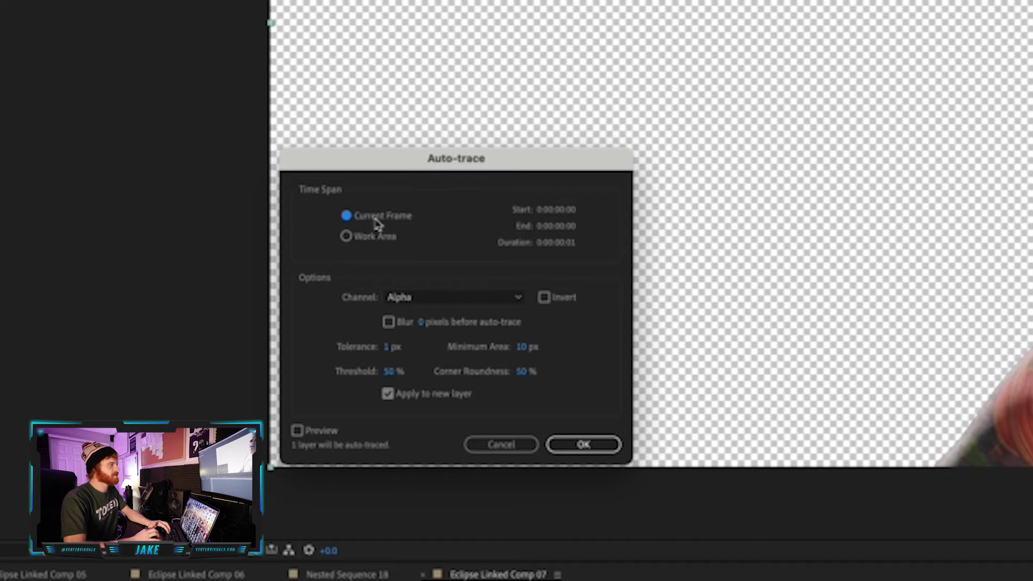
{"action": "left_click", "coordinate": [361, 245]}
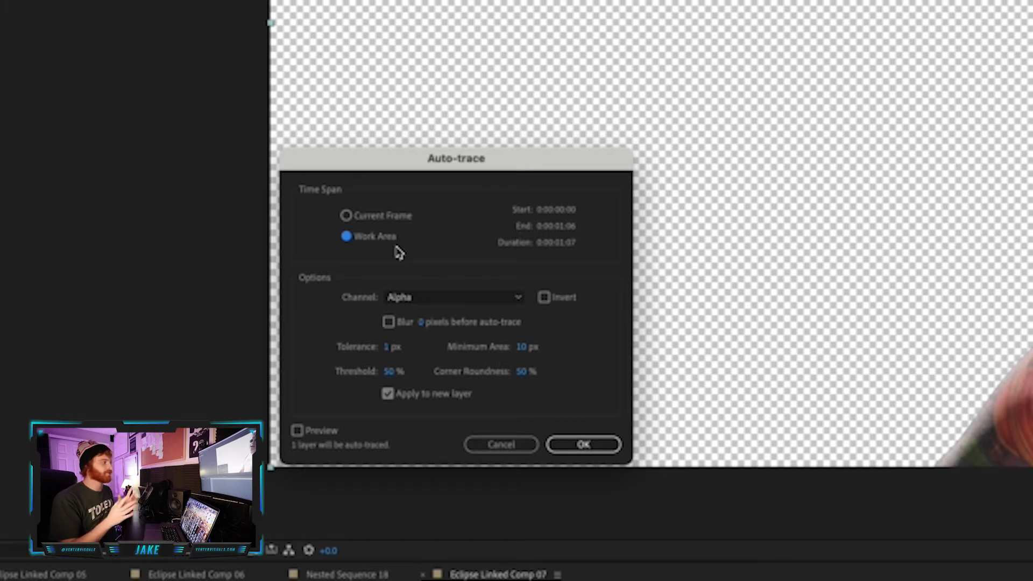
{"action": "left_click", "coordinate": [448, 297]}
{"action": "left_click", "coordinate": [459, 272]}
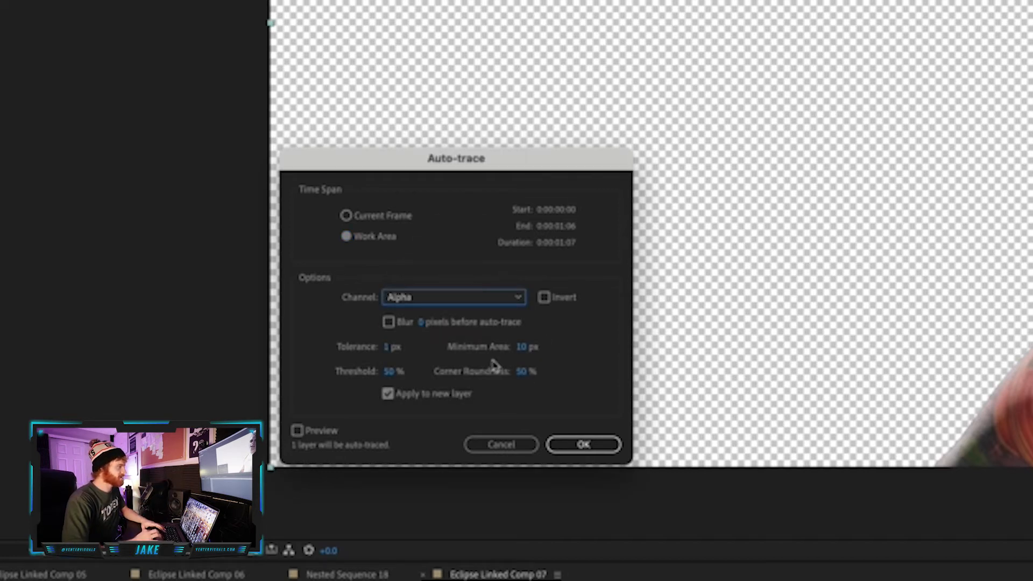
{"action": "left_click", "coordinate": [595, 447]}
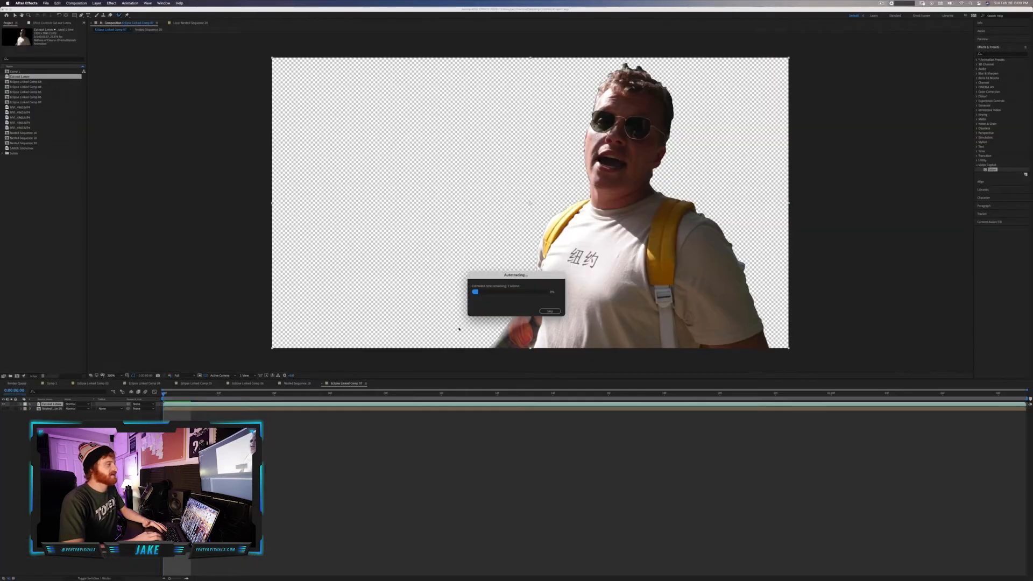
Scrub through the trace, move the auto-traced layer below Cut out 1.mov and apply the Saber effect to it
{"action": "left_click_drag", "start_coordinate": [165, 395], "coordinate": [327, 409]}
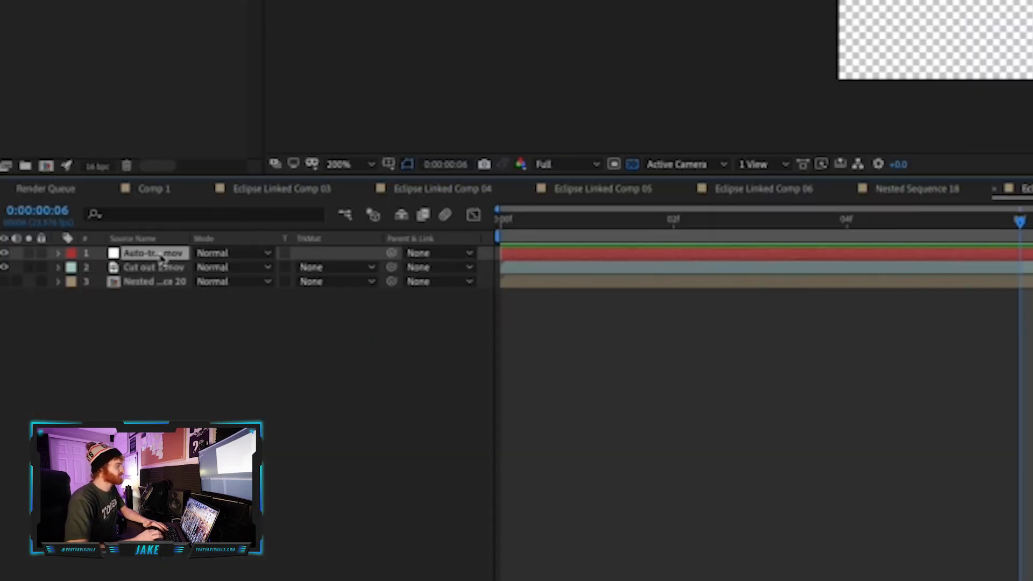
{"action": "left_click_drag", "start_coordinate": [161, 258], "coordinate": [162, 281]}
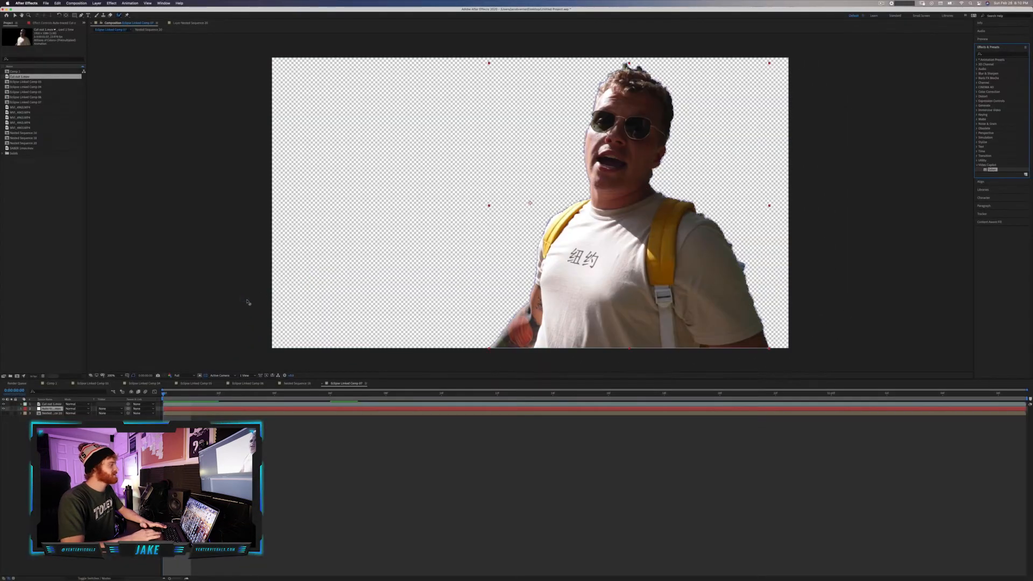
{"action": "left_click_drag", "start_coordinate": [248, 303], "coordinate": [163, 409]}
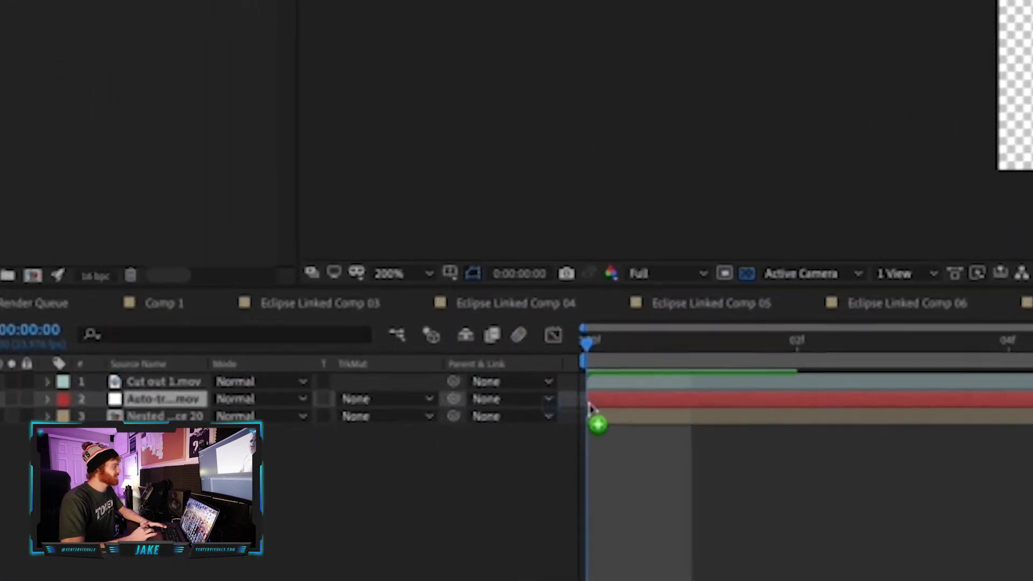
{"action": "left_click_drag", "start_coordinate": [589, 406], "coordinate": [590, 404]}
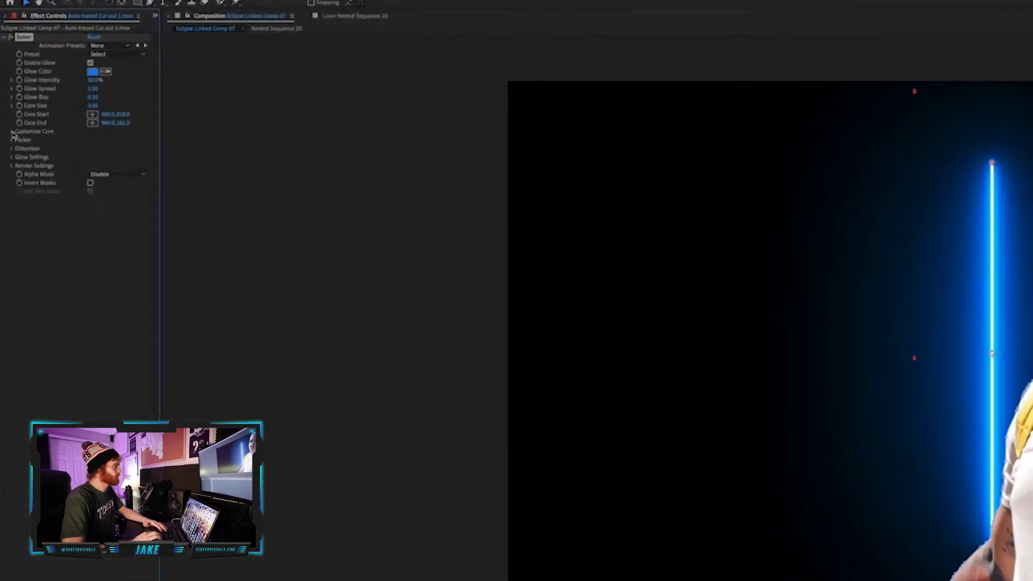
Set Saber's core type to Layer Masks and scrub the timeline to check the glow around the man
{"action": "left_click", "coordinate": [8, 85]}
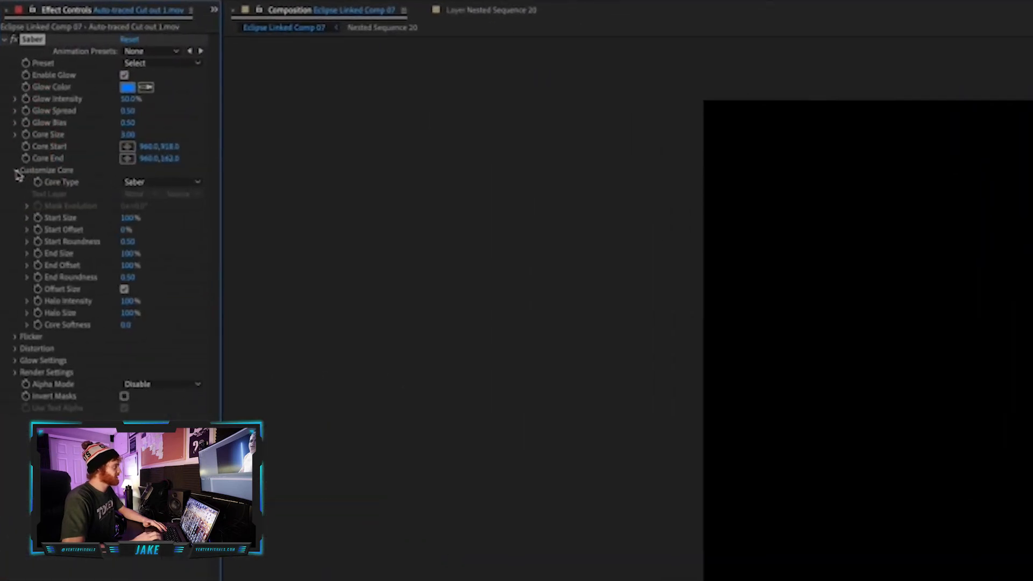
{"action": "left_click", "coordinate": [151, 182]}
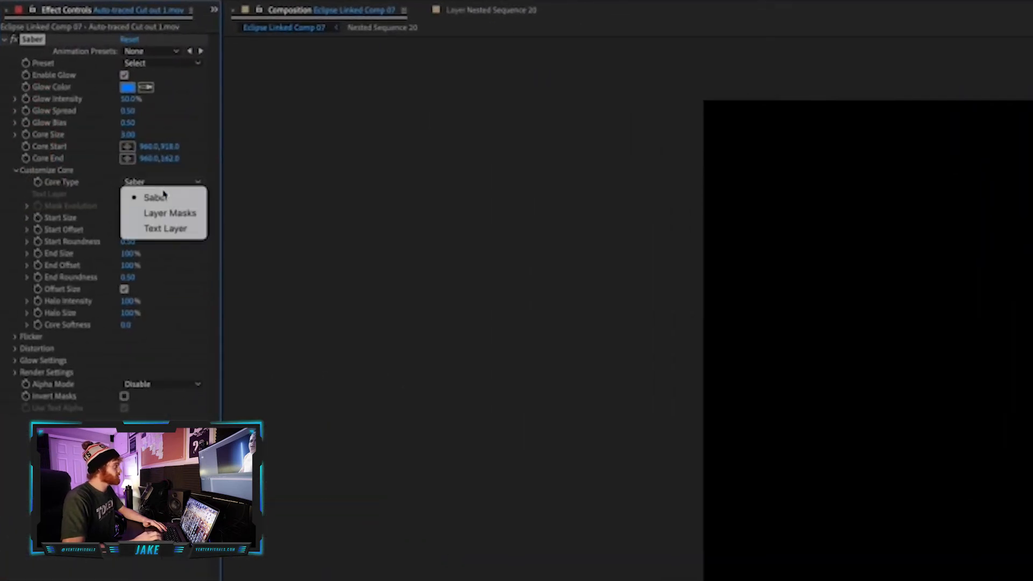
{"action": "left_click", "coordinate": [169, 214]}
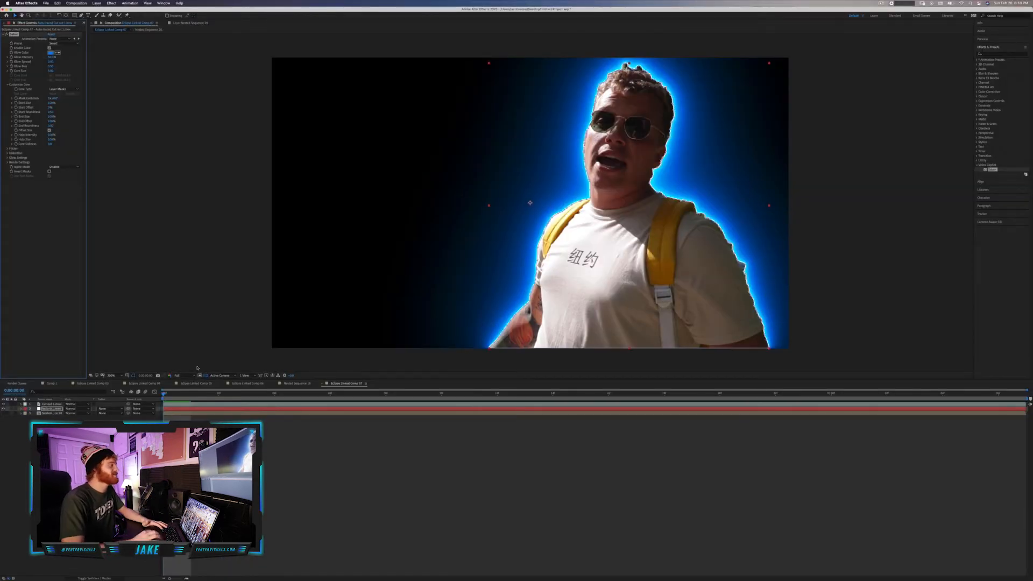
{"action": "left_click_drag", "start_coordinate": [166, 397], "coordinate": [423, 417]}
{"action": "left_click_drag", "start_coordinate": [340, 409], "coordinate": [160, 418]}
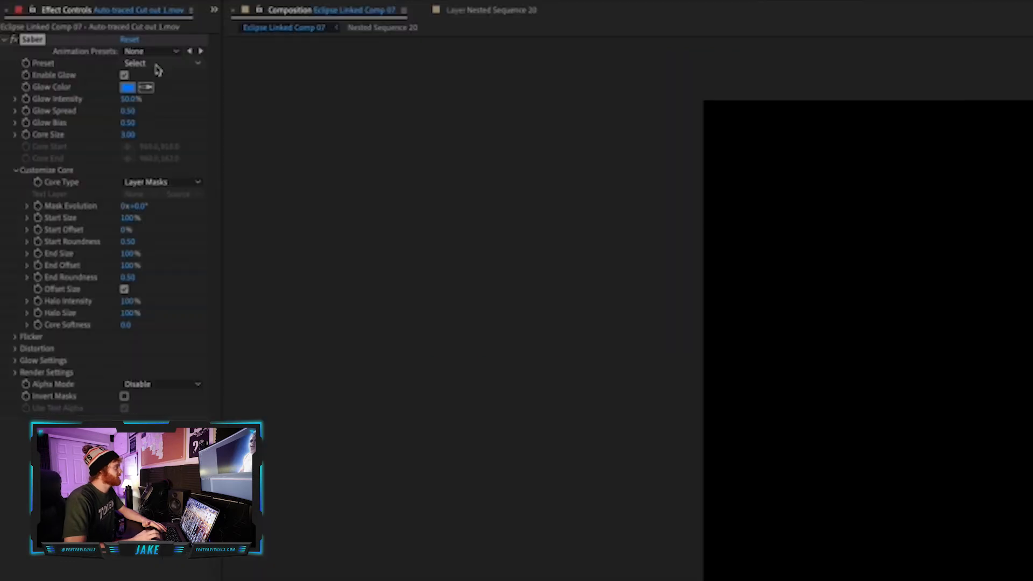
Try out several Saber glow presets on the outline and choose the Energy preset
{"action": "left_click", "coordinate": [158, 65]}
{"action": "left_click", "coordinate": [188, 186]}
{"action": "left_click", "coordinate": [177, 64]}
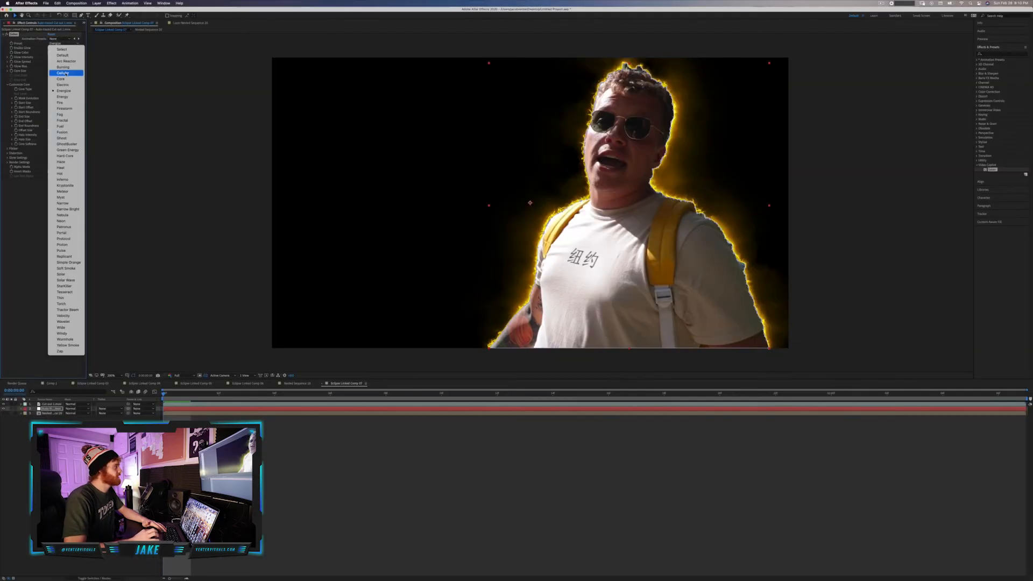
{"action": "left_click", "coordinate": [66, 79]}
{"action": "left_click", "coordinate": [67, 43]}
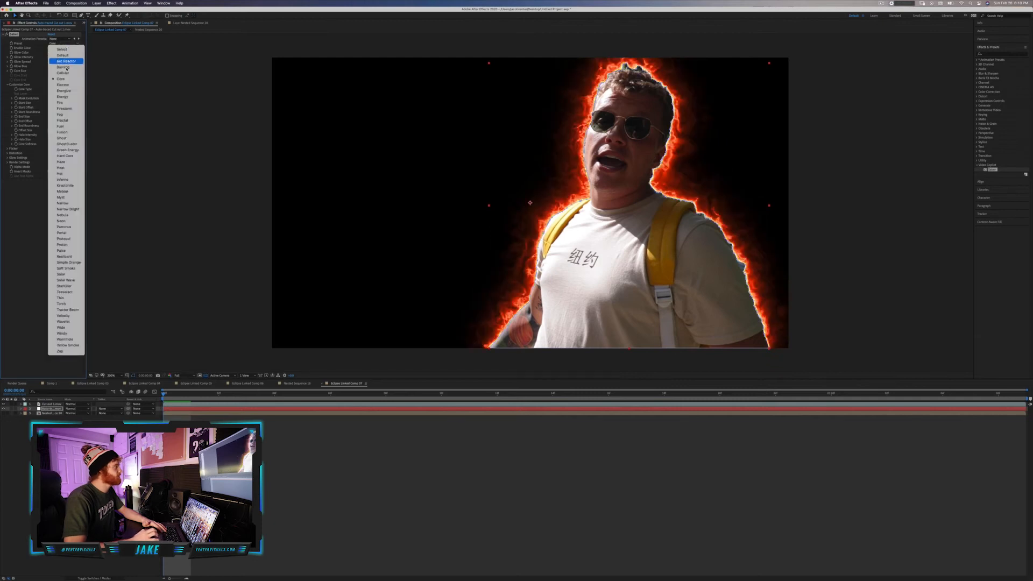
{"action": "left_click", "coordinate": [63, 97]}
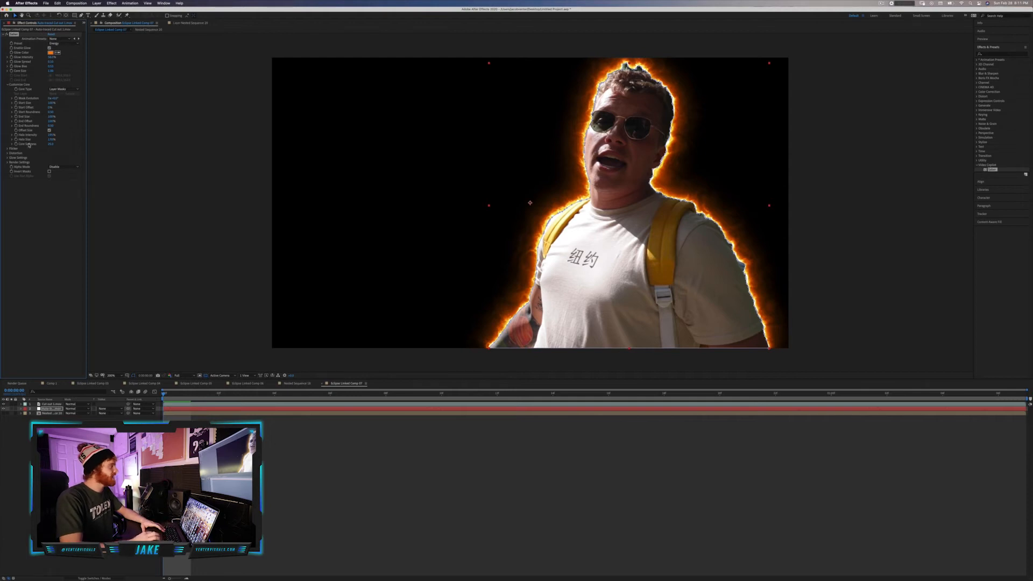
Set Saber's composite settings to Transparent in the render settings and scrub through the composition to check it
{"action": "left_click", "coordinate": [7, 162]}
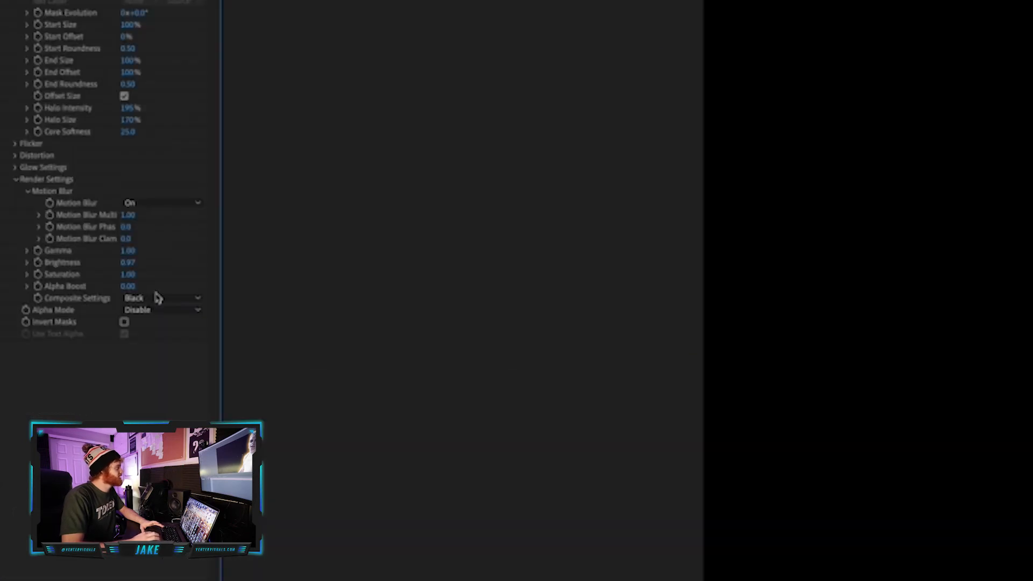
{"action": "left_click", "coordinate": [157, 297]}
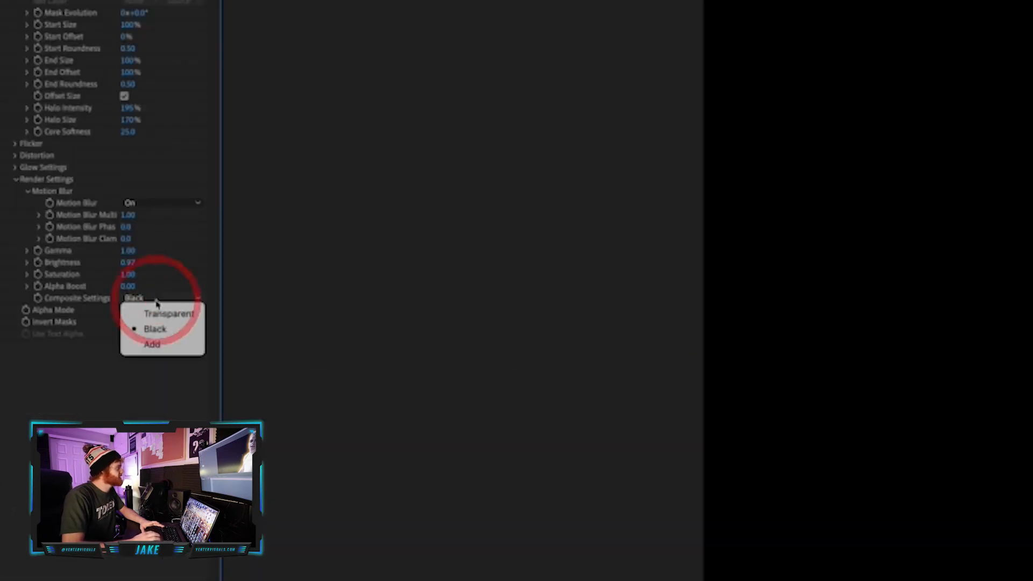
{"action": "left_click", "coordinate": [160, 320]}
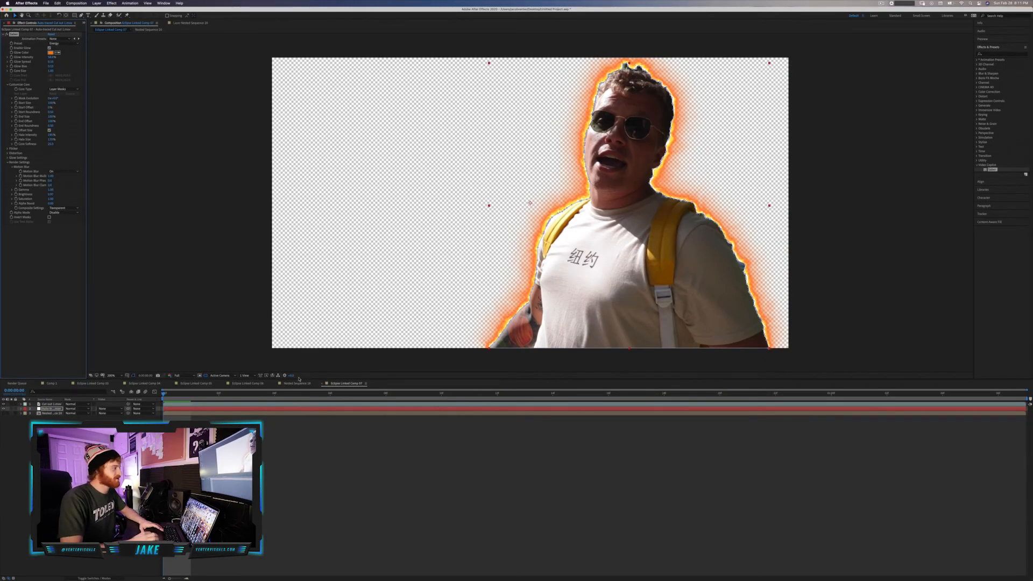
{"action": "left_click_drag", "start_coordinate": [274, 388], "coordinate": [317, 399]}
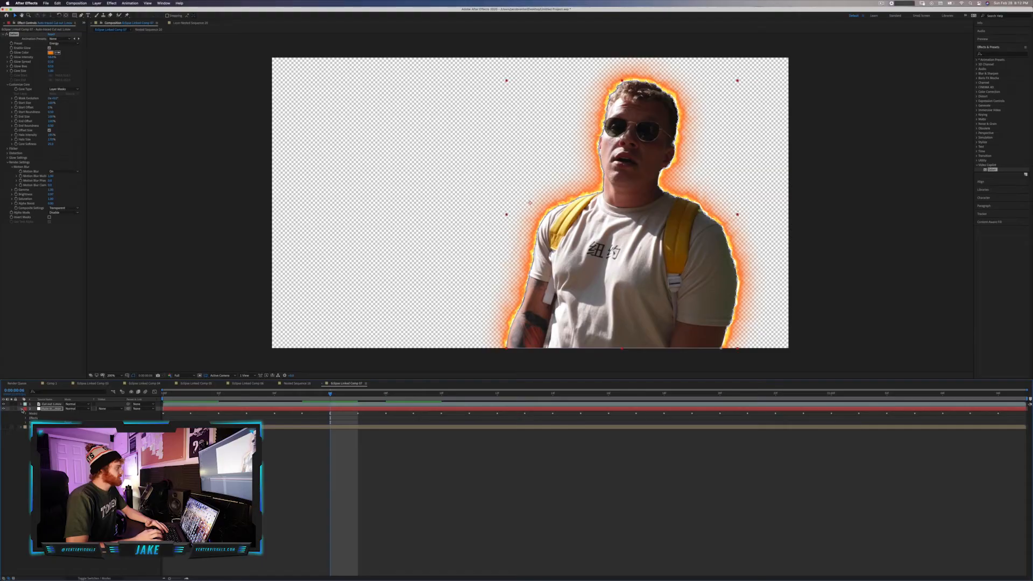
Show the auto-traced layer's Saber core properties in the timeline and start keyframing Start Offset at 0:00:01:06
{"action": "left_click", "coordinate": [22, 409]}
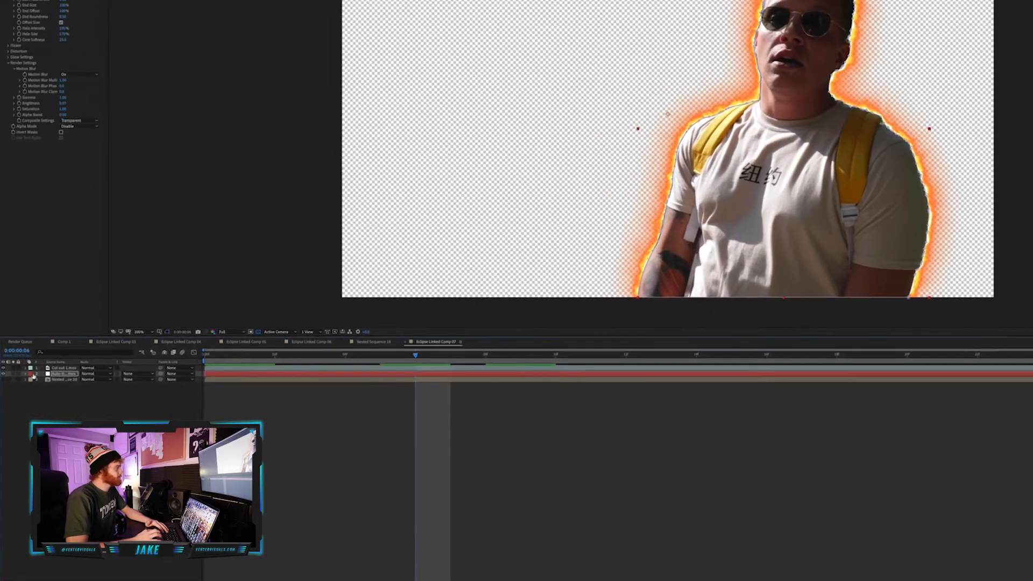
{"action": "left_click", "coordinate": [51, 409]}
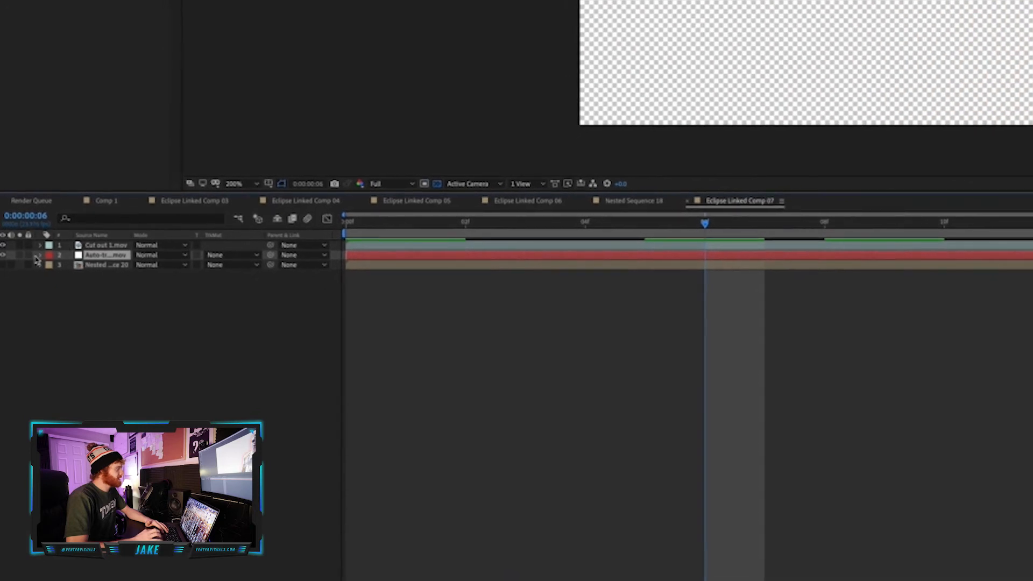
{"action": "left_click", "coordinate": [40, 257]}
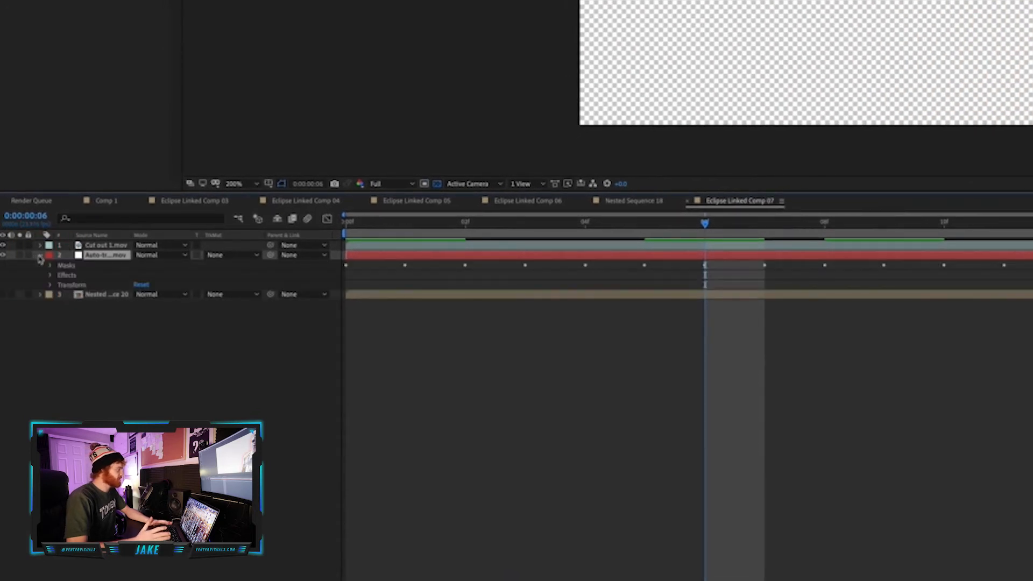
{"action": "left_click", "coordinate": [51, 276]}
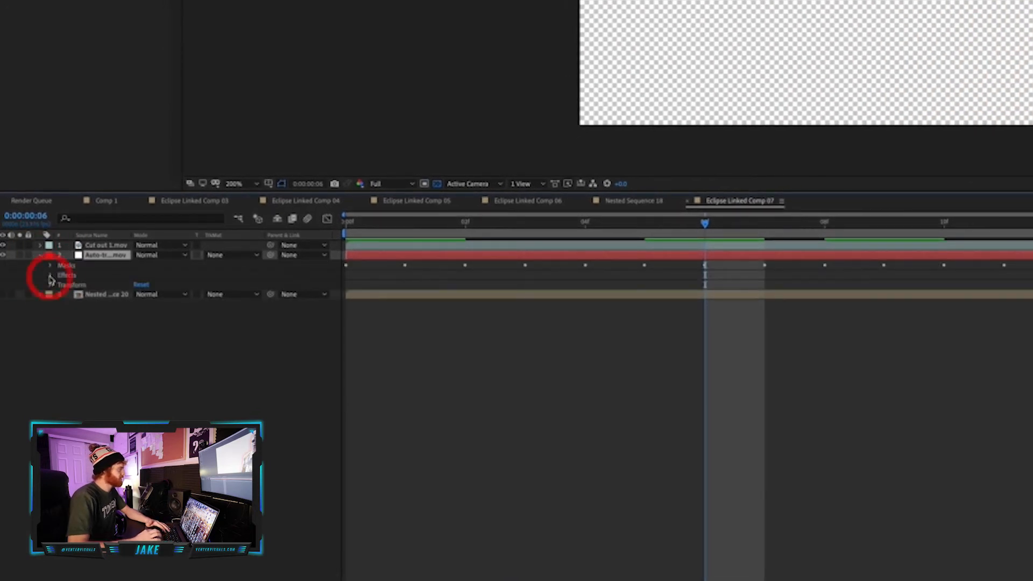
{"action": "left_click", "coordinate": [61, 286]}
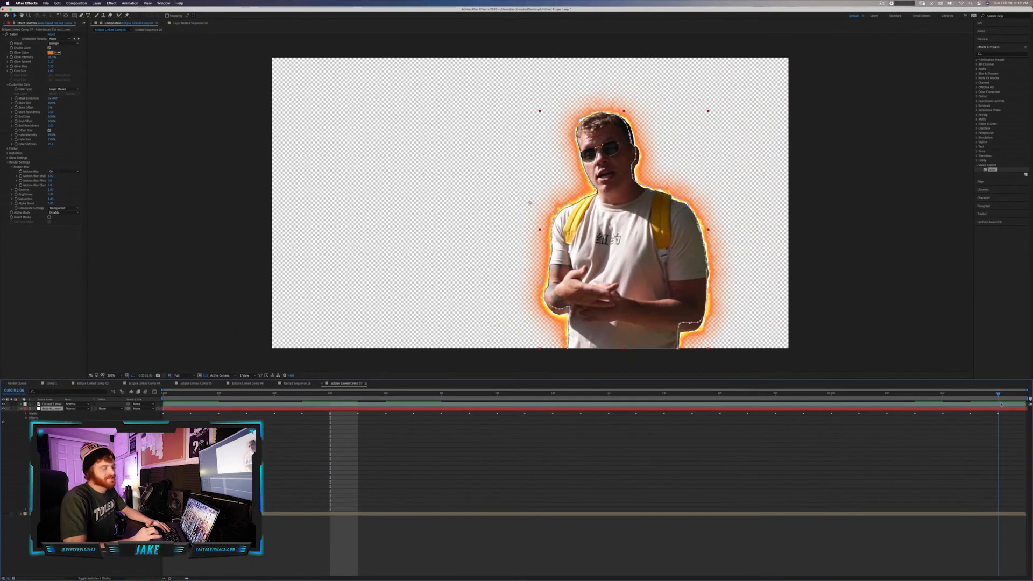
{"action": "left_click", "coordinate": [1001, 404]}
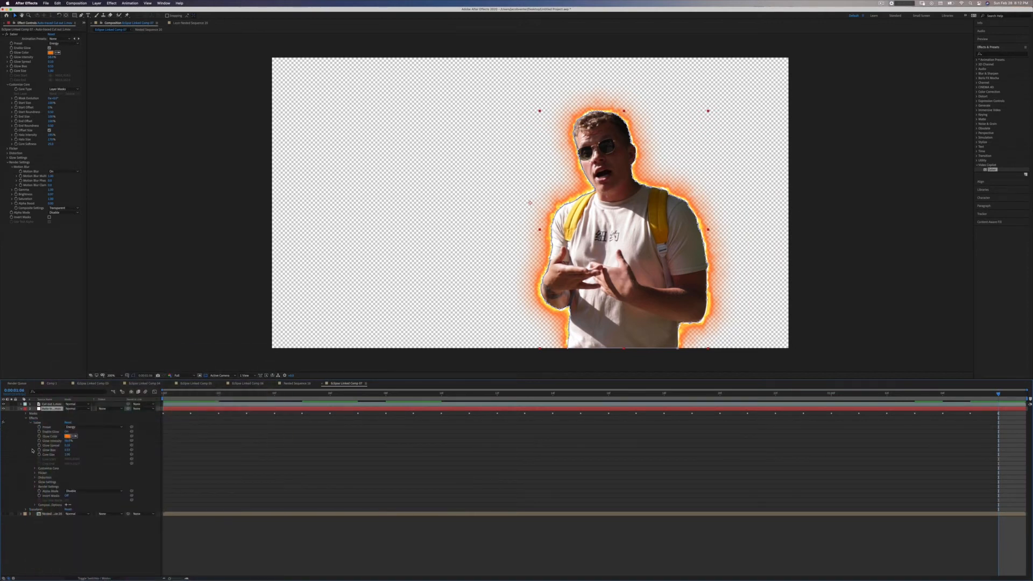
{"action": "left_click", "coordinate": [33, 470]}
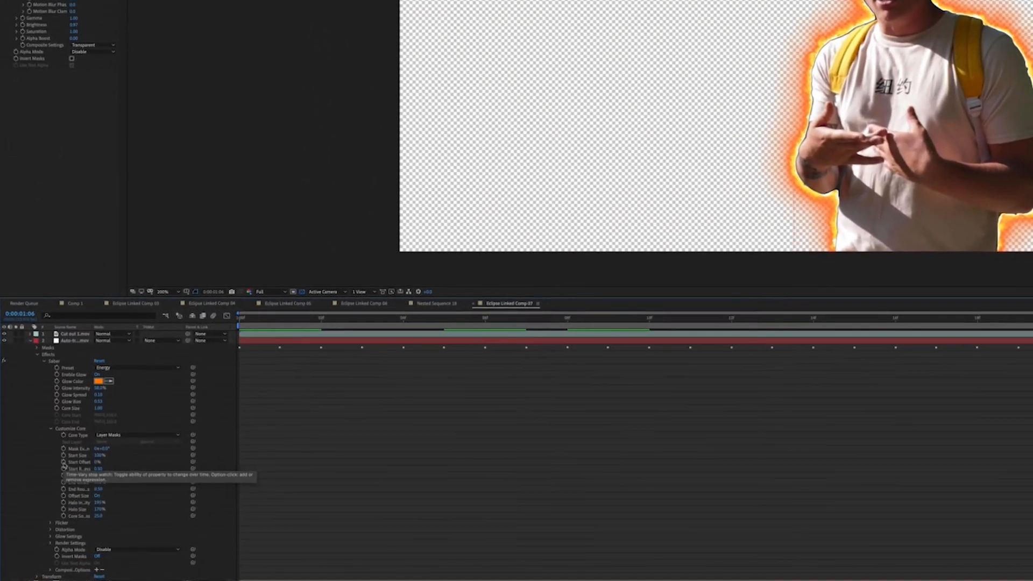
{"action": "left_click", "coordinate": [64, 461]}
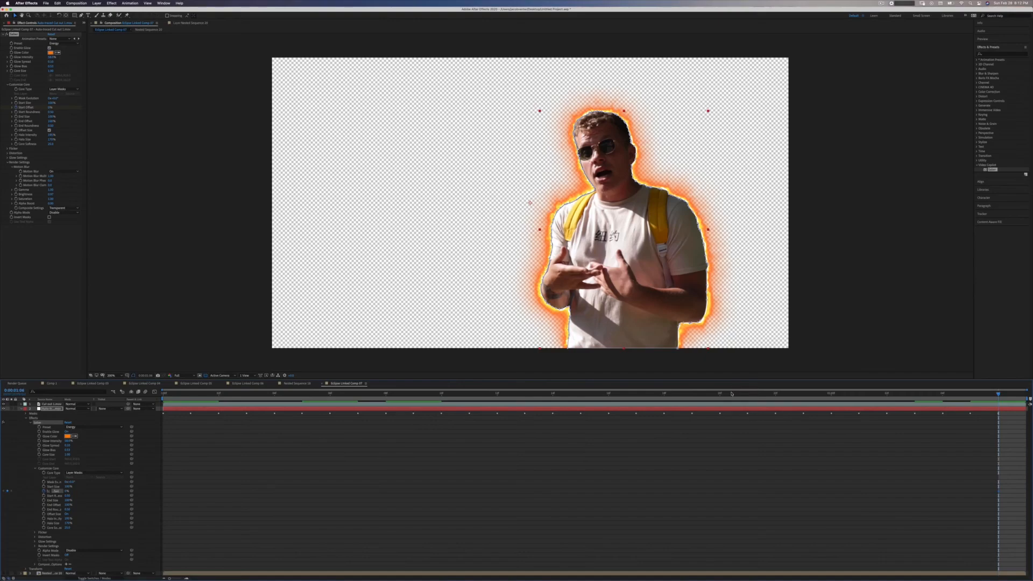
Set Saber's Start Offset to 100% at 0:00:00:00 and scrub through the outline animation
{"action": "key", "text": "space"}
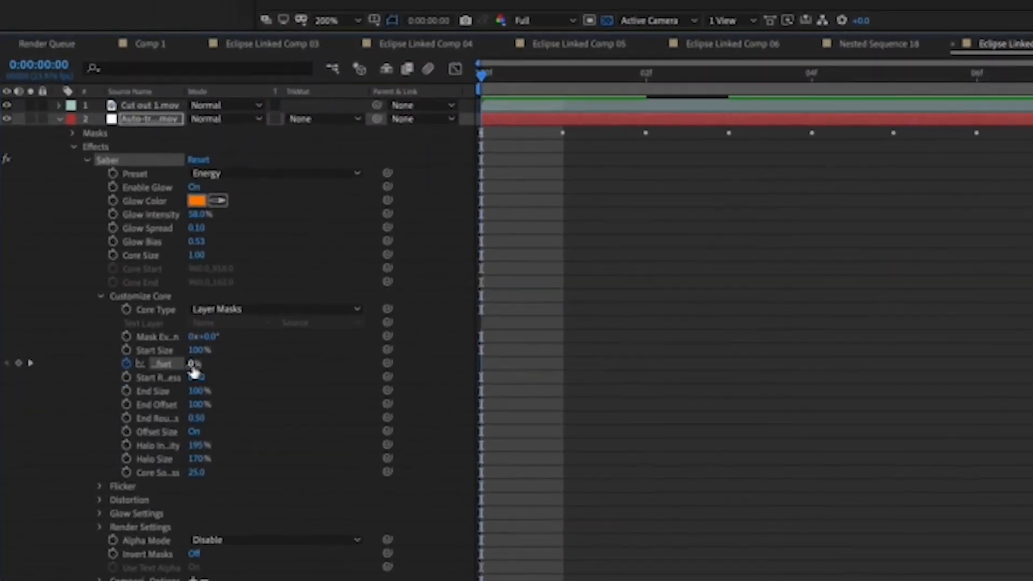
{"action": "left_click_drag", "start_coordinate": [193, 371], "coordinate": [316, 373]}
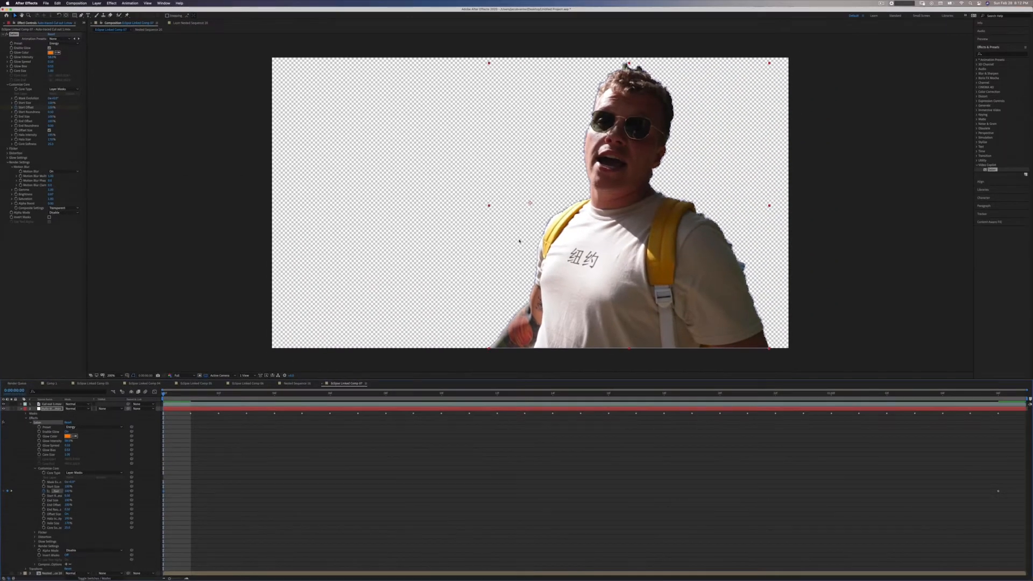
{"action": "left_click_drag", "start_coordinate": [482, 75], "coordinate": [776, 414]}
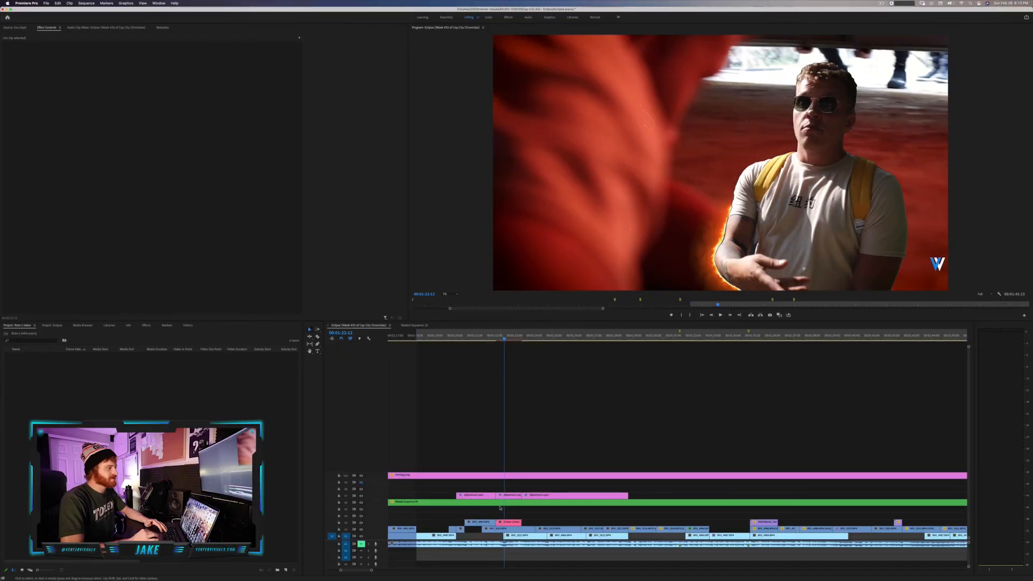
In Premiere Pro, select the Eclipse Linked Comp 07 clip in the sequence, step back four frames and play the outline effect
{"action": "scroll", "coordinate": [500, 508], "scroll_direction": "up", "scroll_amount": 2}
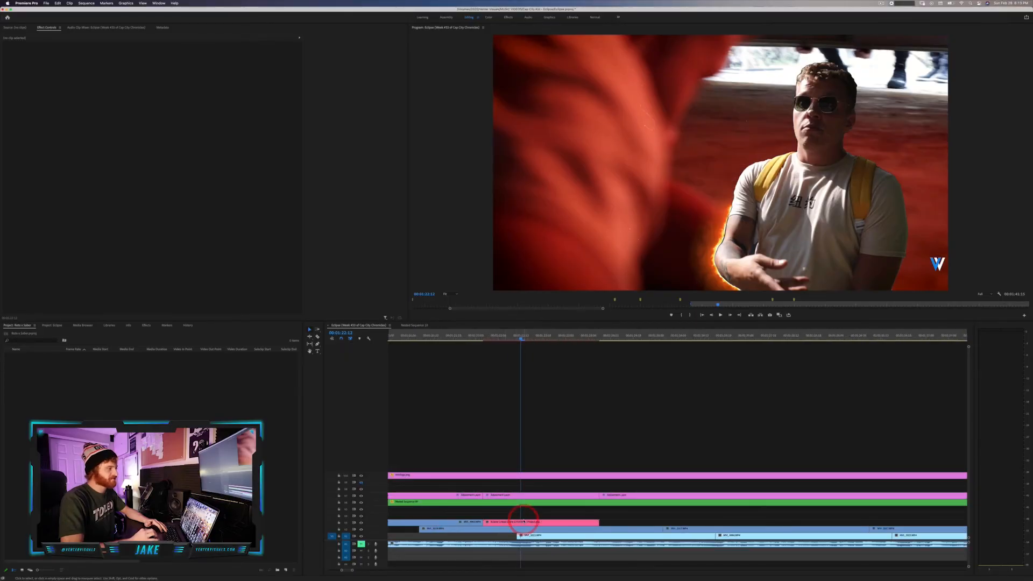
{"action": "left_click", "coordinate": [526, 522]}
{"action": "key", "text": "Left"}
{"action": "key", "text": "Left"}
{"action": "key", "text": "Left"}
{"action": "key", "text": "Left"}
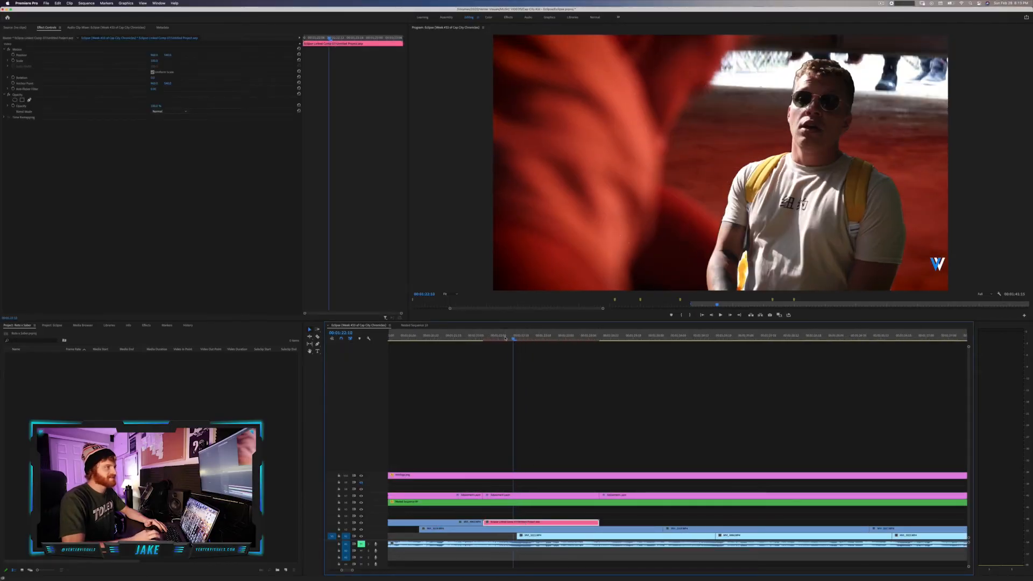
{"action": "key", "text": "space"}
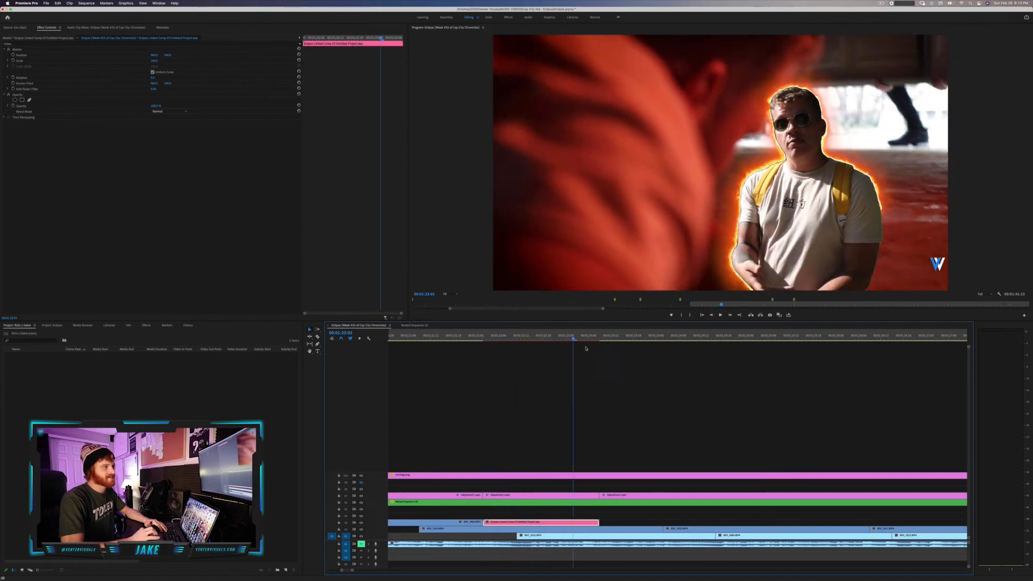
In After Effects, add Eclipse Linked Comp 07 to the render queue and set its output module to Lossless with Alpha
{"action": "left_click", "coordinate": [517, 350]}
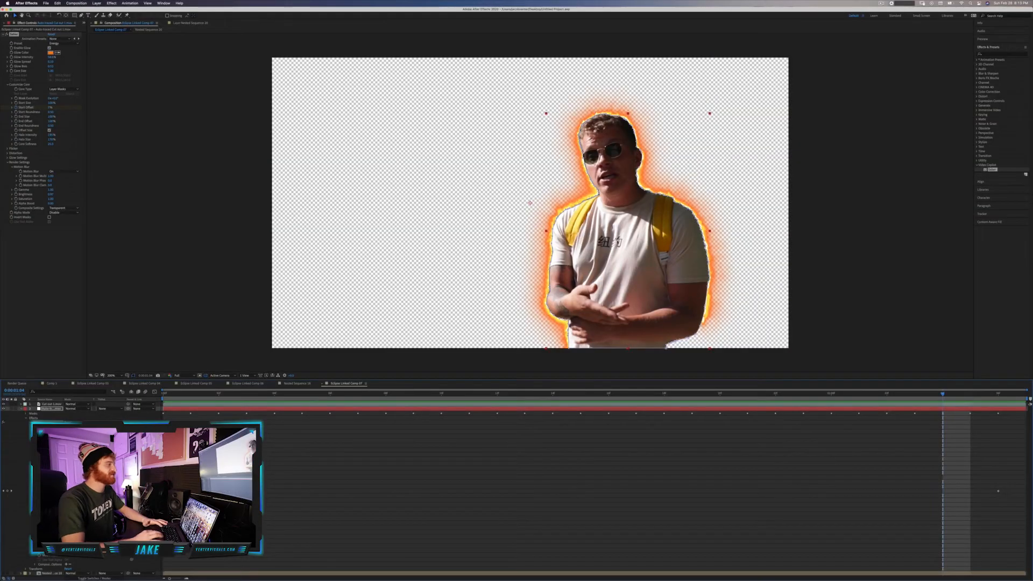
{"action": "left_click", "coordinate": [76, 3]}
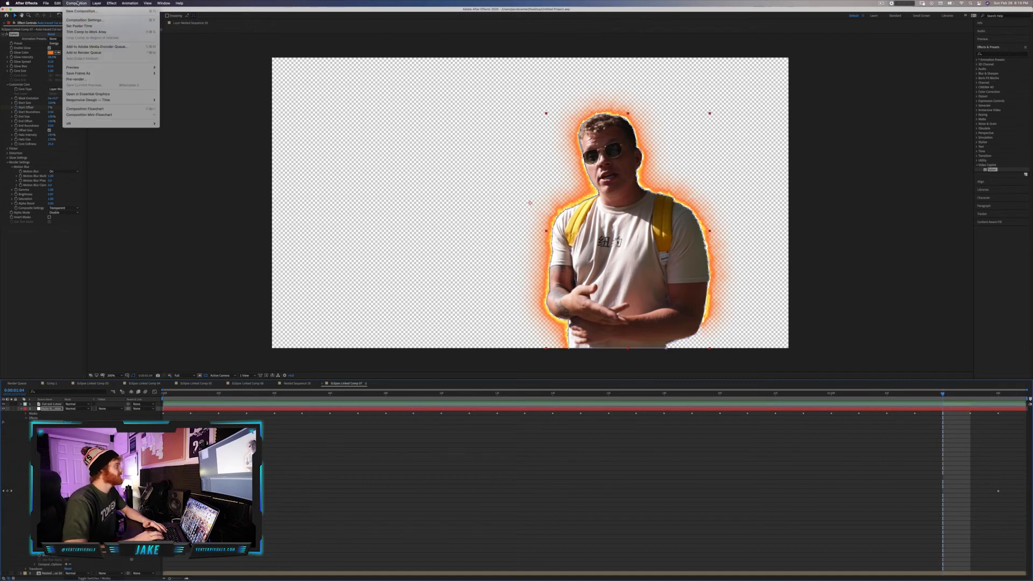
{"action": "left_click", "coordinate": [92, 54]}
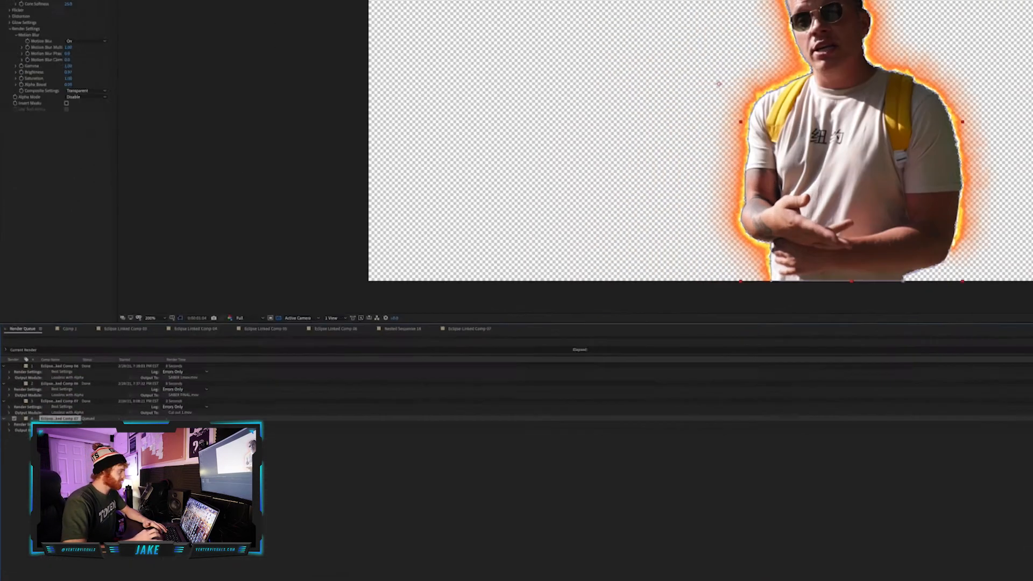
{"action": "left_click", "coordinate": [42, 458]}
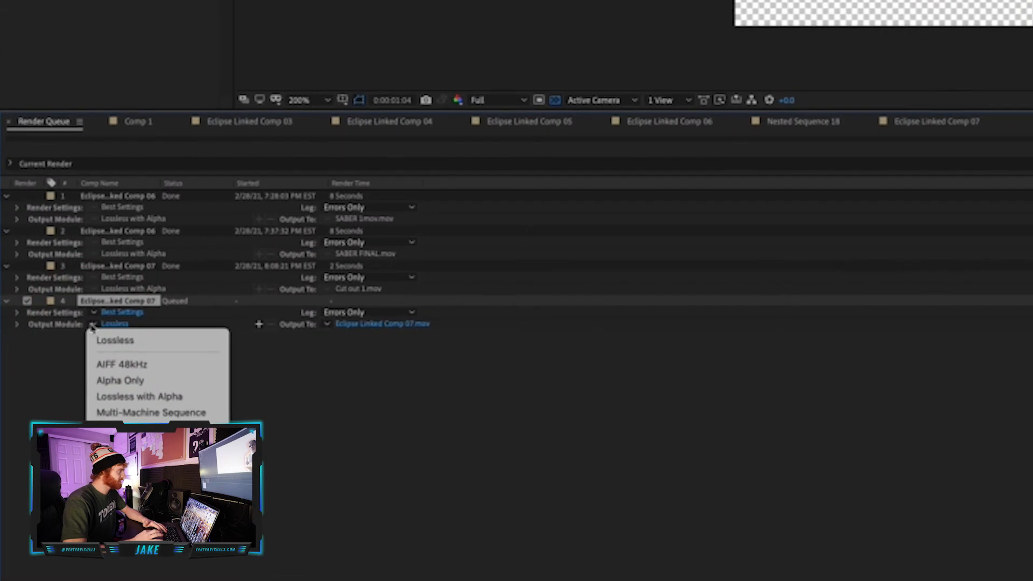
{"action": "left_click", "coordinate": [119, 398]}
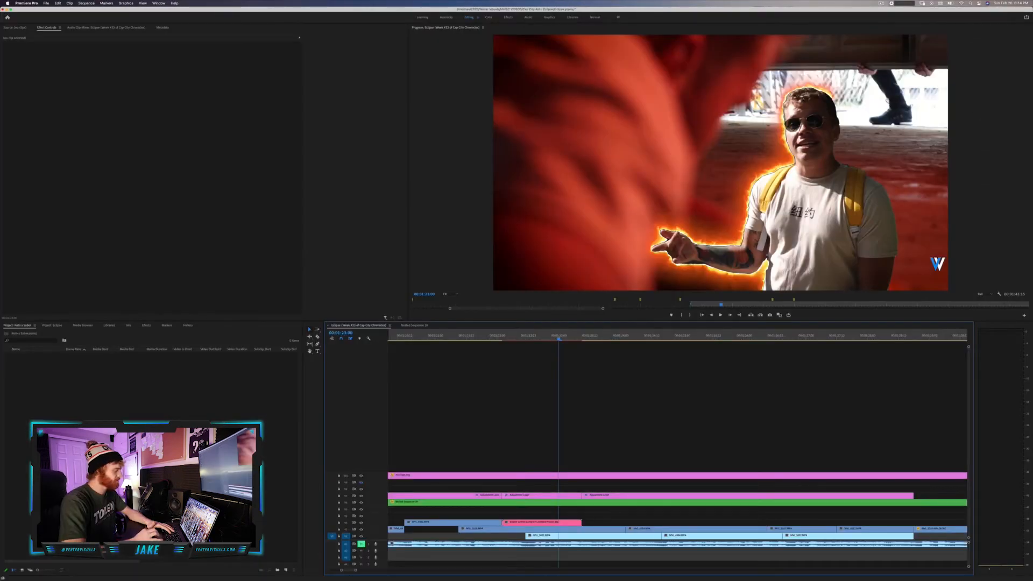
In Finder, re-sort the Desktop folder and place Cut Out FINAL VERSION.mov in the Premiere Pro sequence directly above the linked comp clip
{"action": "key", "text": "super+Tab"}
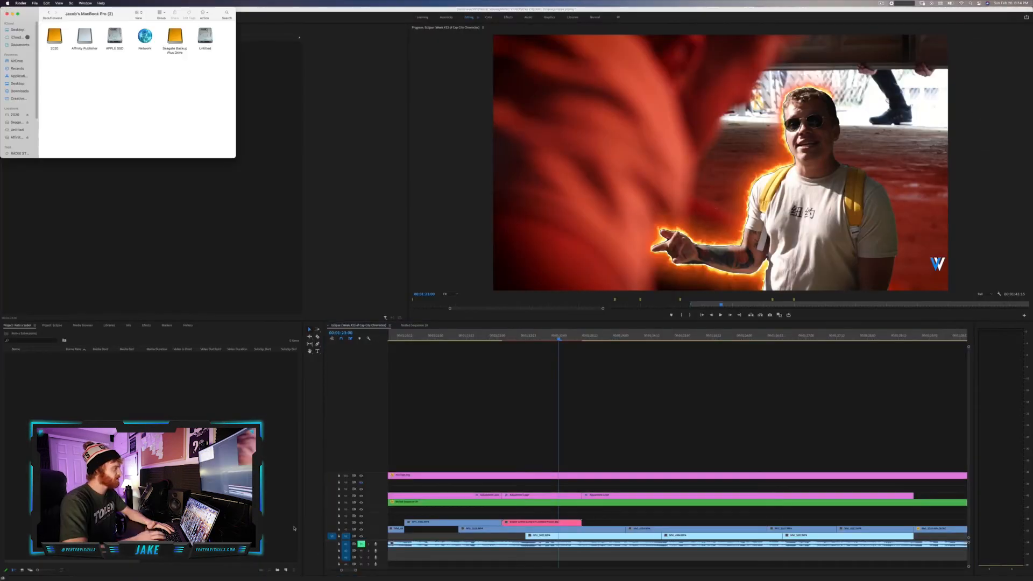
{"action": "left_click", "coordinate": [21, 83]}
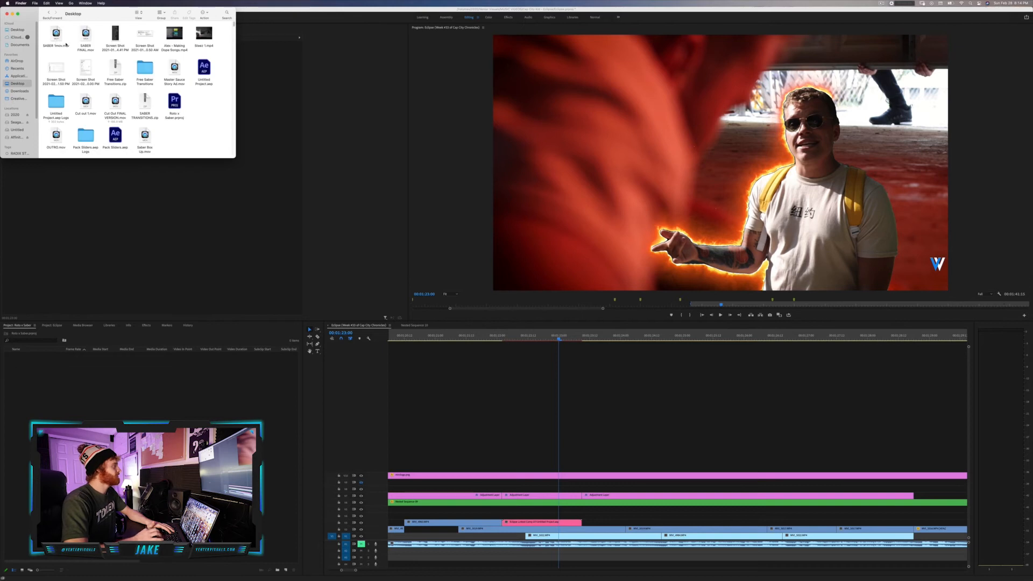
{"action": "right_click", "coordinate": [68, 59]}
{"action": "mouse_move", "coordinate": [81, 85]}
{"action": "left_click", "coordinate": [128, 121]}
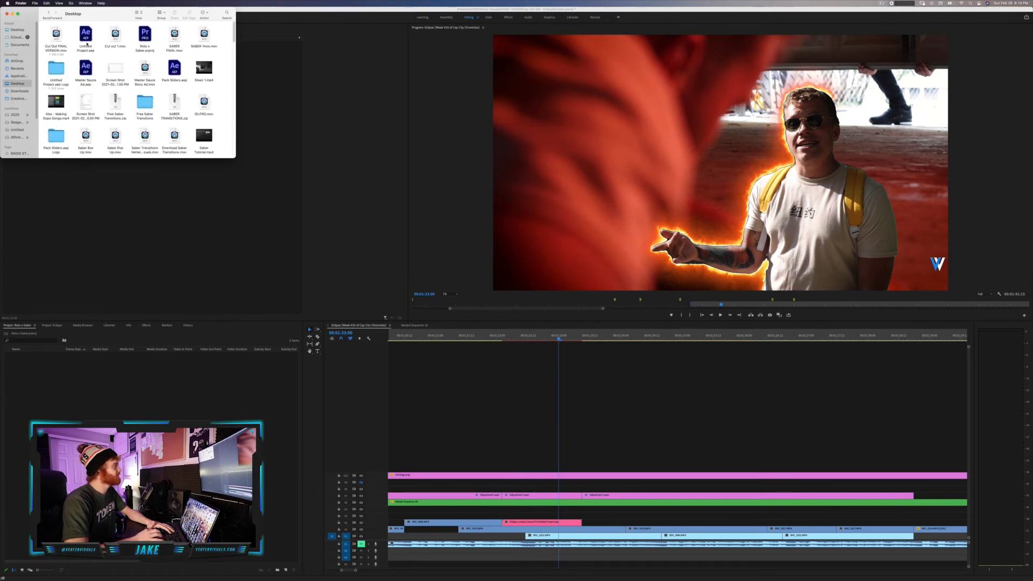
{"action": "left_click_drag", "start_coordinate": [56, 35], "coordinate": [501, 514]}
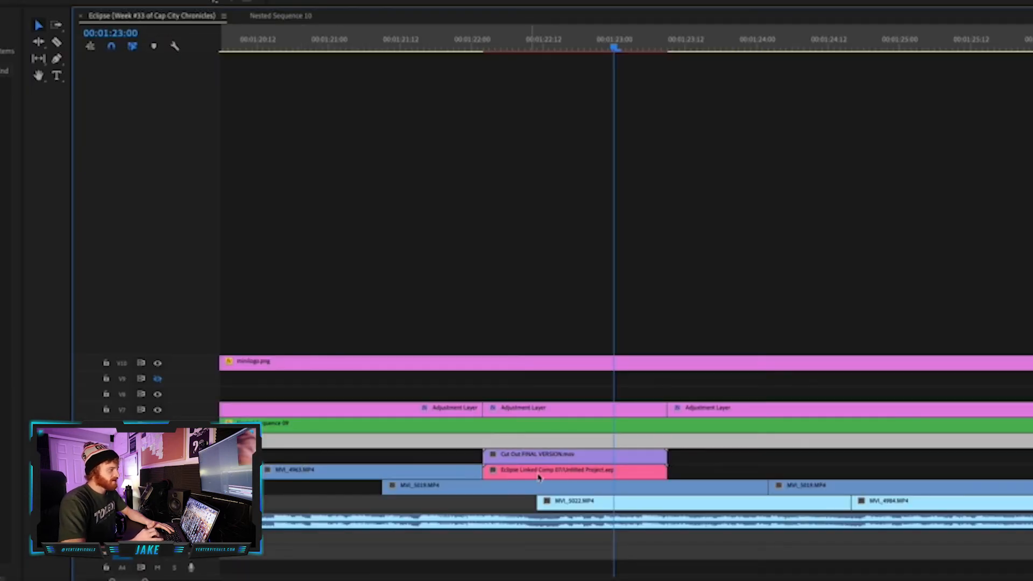
Delete the Eclipse Linked Comp 07 clip, move Cut Out FINAL VERSION.mov down into its place and scrub through it
{"action": "left_click", "coordinate": [571, 476]}
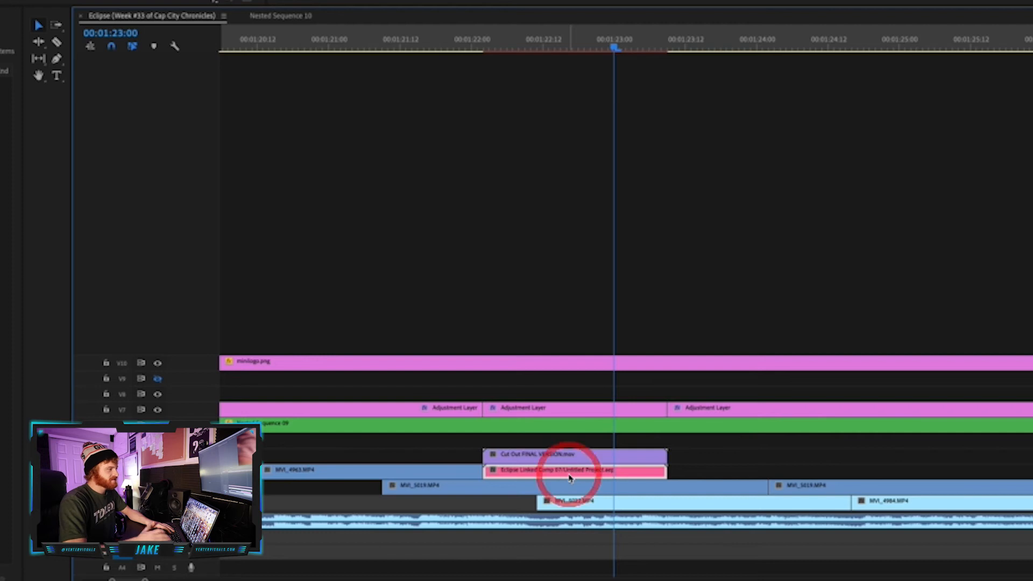
{"action": "key", "text": "Delete"}
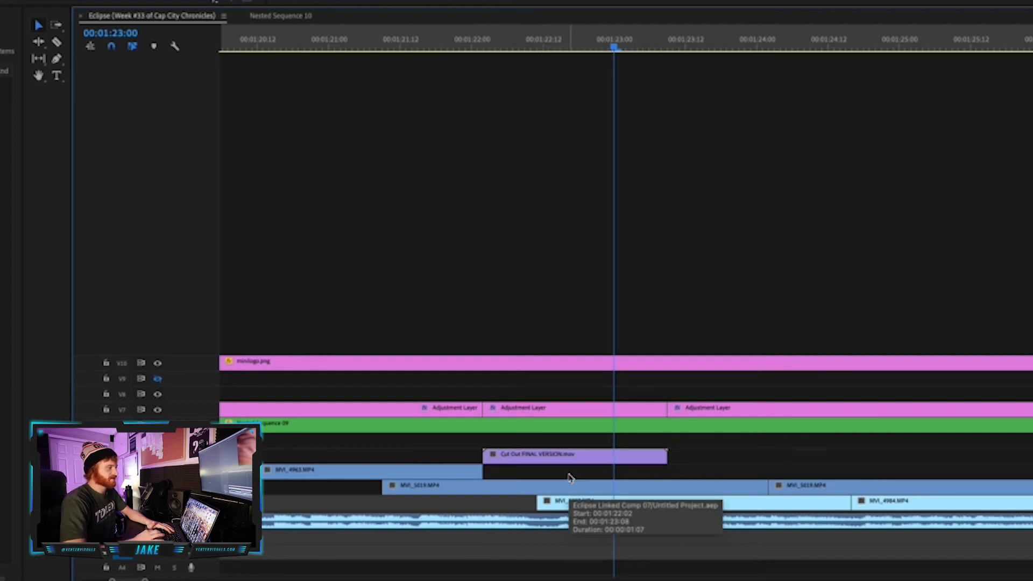
{"action": "left_click_drag", "start_coordinate": [563, 461], "coordinate": [563, 472]}
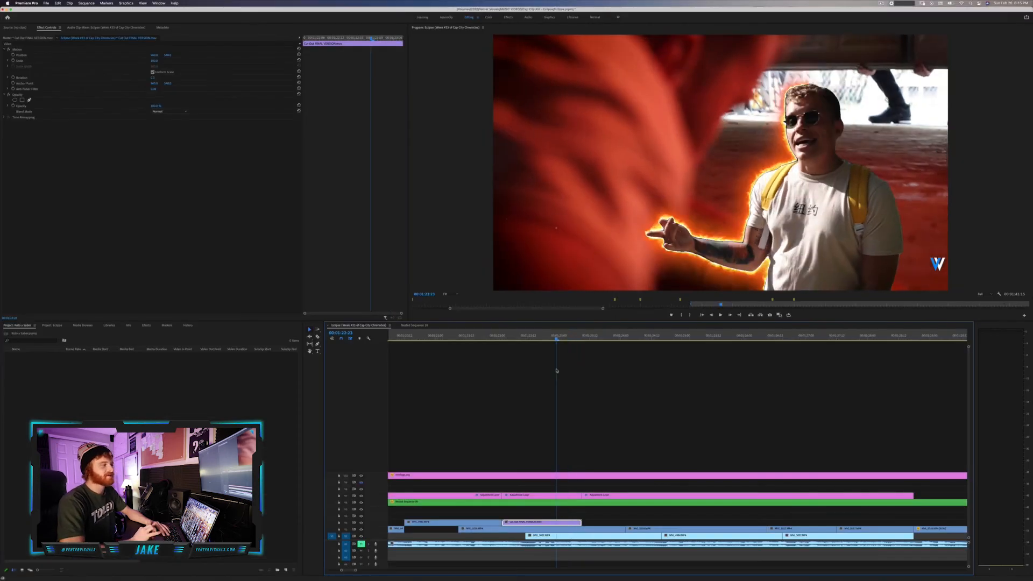
{"action": "left_click_drag", "start_coordinate": [610, 125], "coordinate": [542, 125]}
{"action": "key", "text": "Left"}
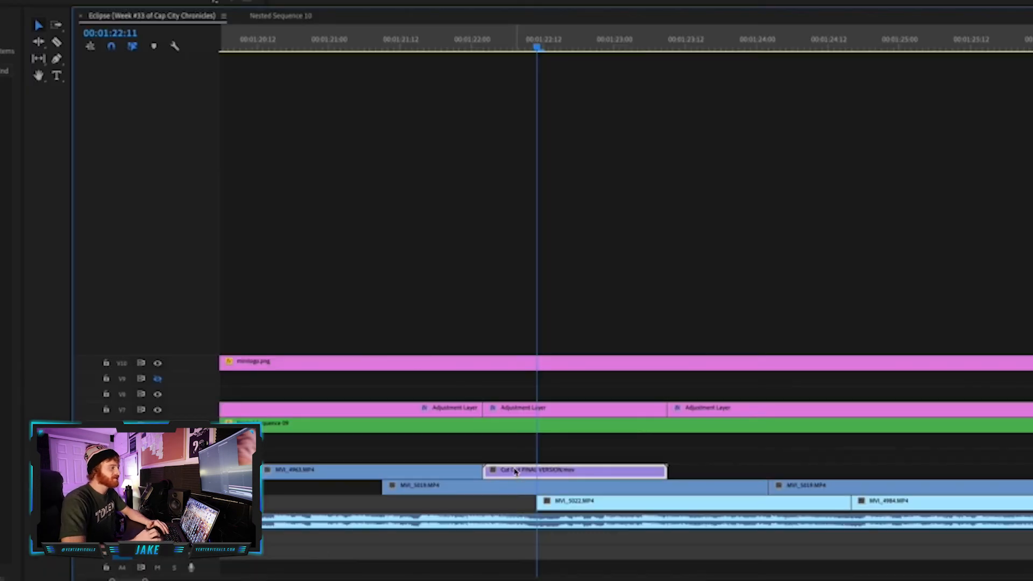
Move Cut Out FINAL VERSION.mov up one track, extend MVI_4963.MP4 beneath it to the cut-out's end and scrub through the overlap
{"action": "left_click_drag", "start_coordinate": [516, 522], "coordinate": [515, 517]}
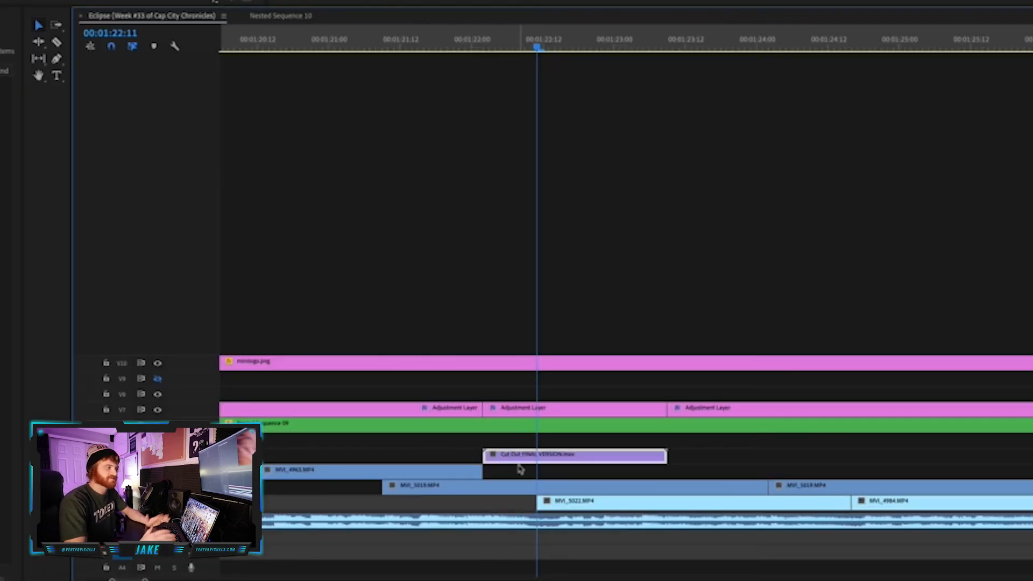
{"action": "left_click_drag", "start_coordinate": [489, 469], "coordinate": [669, 485]}
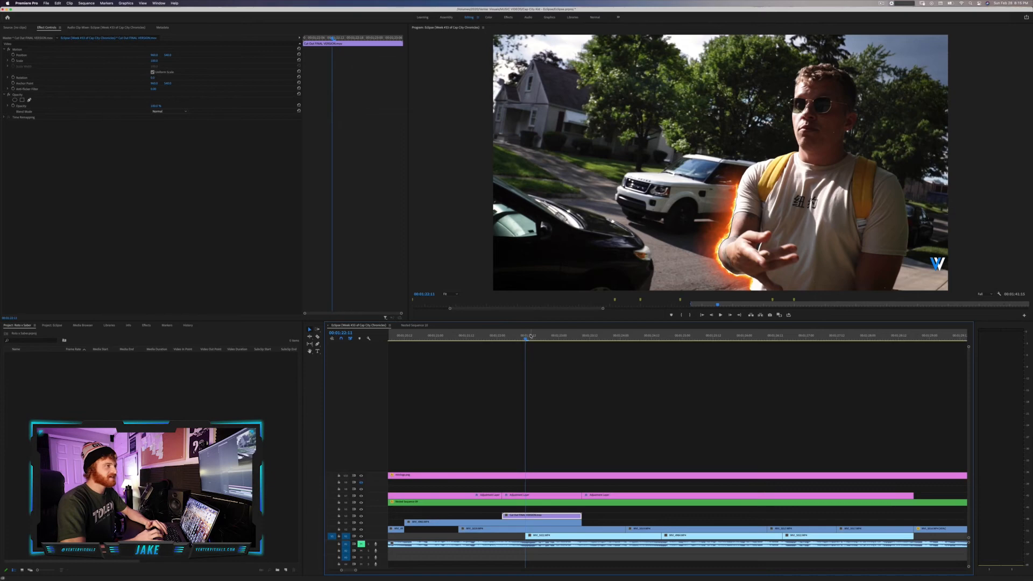
{"action": "left_click_drag", "start_coordinate": [537, 47], "coordinate": [605, 48]}
{"action": "left_click_drag", "start_coordinate": [556, 340], "coordinate": [518, 366]}
{"action": "left_click", "coordinate": [509, 523]}
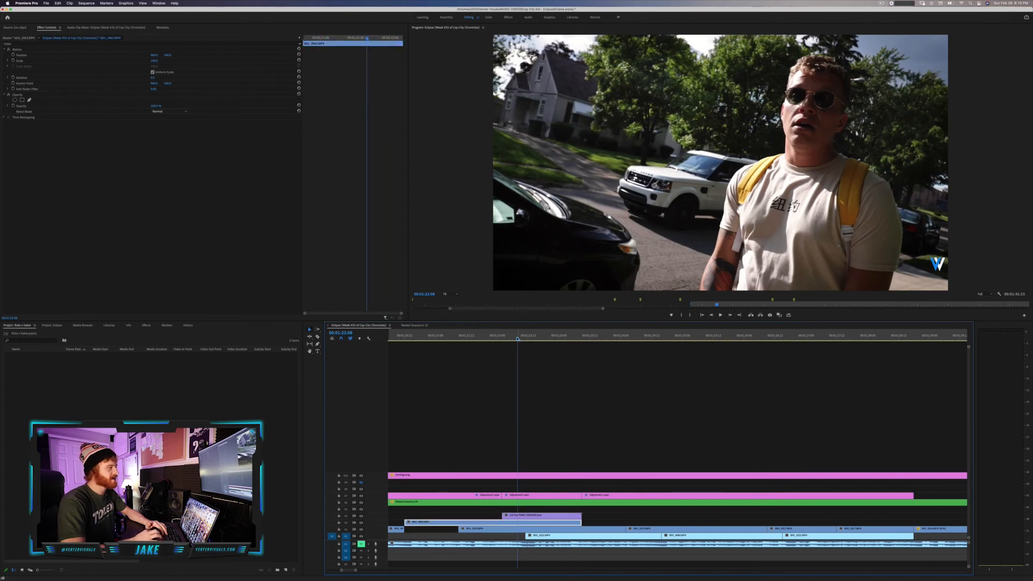
{"action": "left_click", "coordinate": [536, 339]}
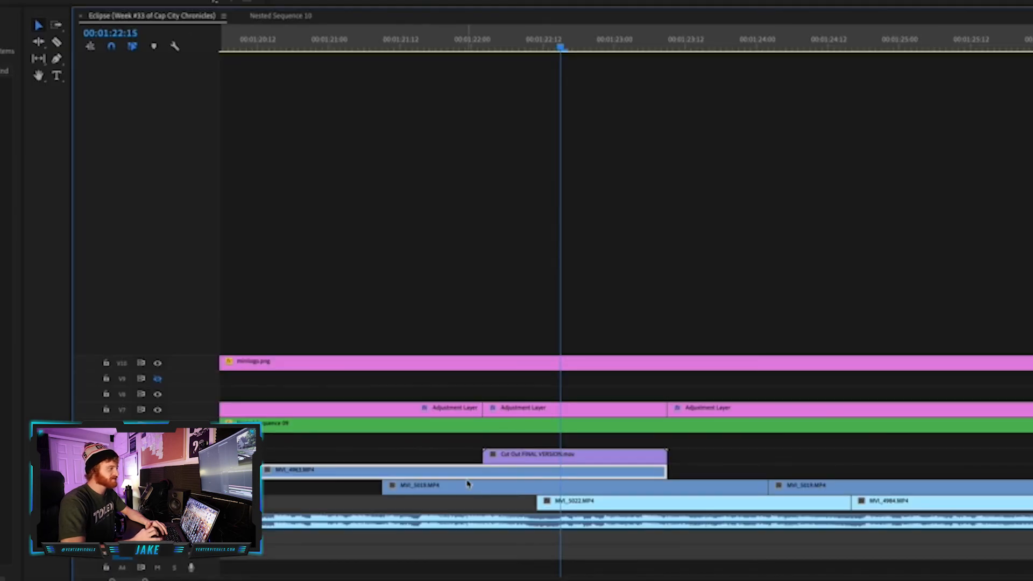
Split MVI_4963.MP4 where Cut Out FINAL VERSION.mov begins and select the piece beneath the cut-out
{"action": "key", "text": "c"}
{"action": "left_click", "coordinate": [485, 473]}
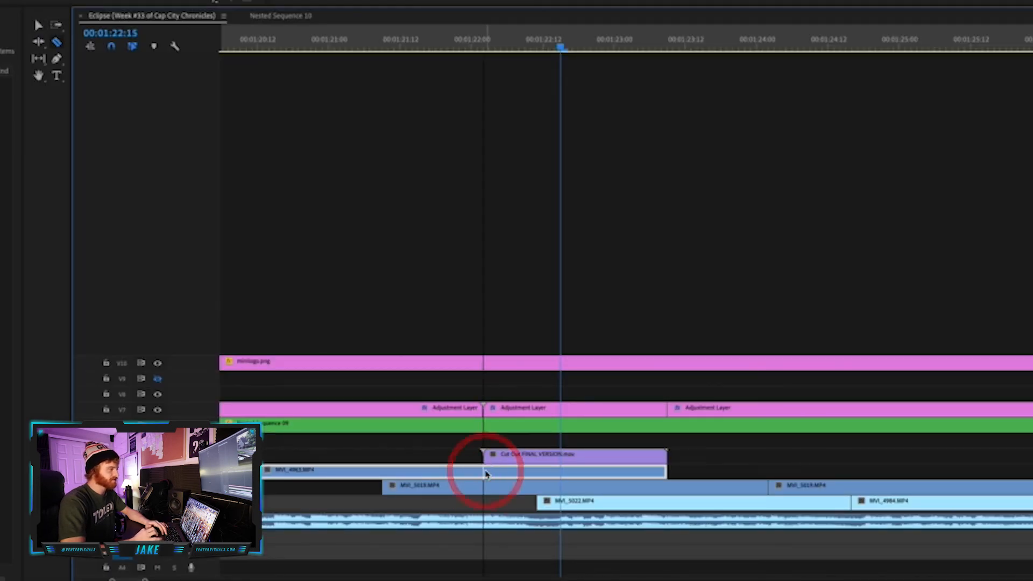
{"action": "key", "text": "v"}
{"action": "left_click", "coordinate": [500, 475]}
Keyframe the selected MVI_4963.MP4 piece's opacity from 100% at its start to 0% at 00:01:23:07 and scrub through the fade
{"action": "left_click", "coordinate": [485, 42]}
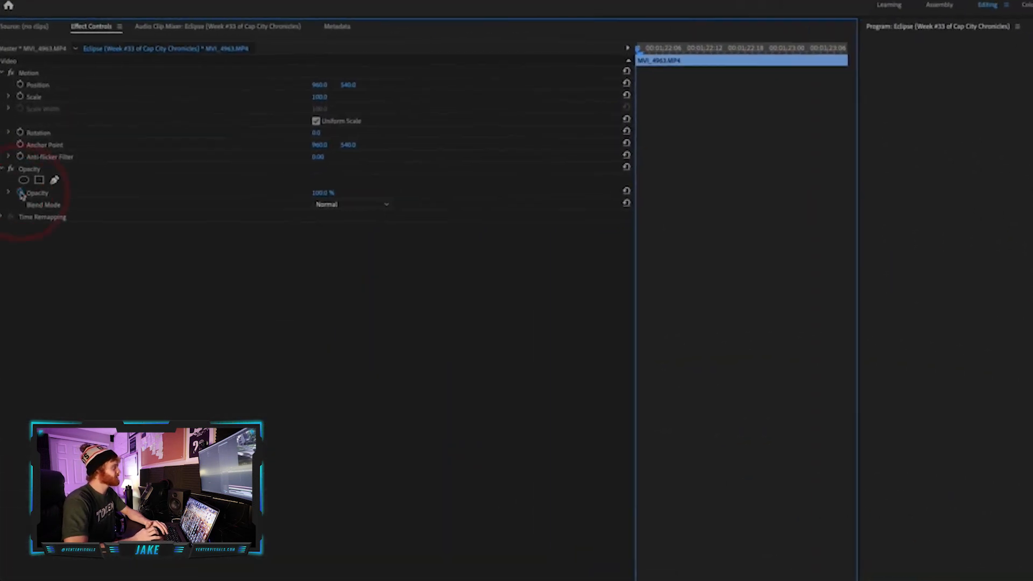
{"action": "left_click", "coordinate": [20, 193]}
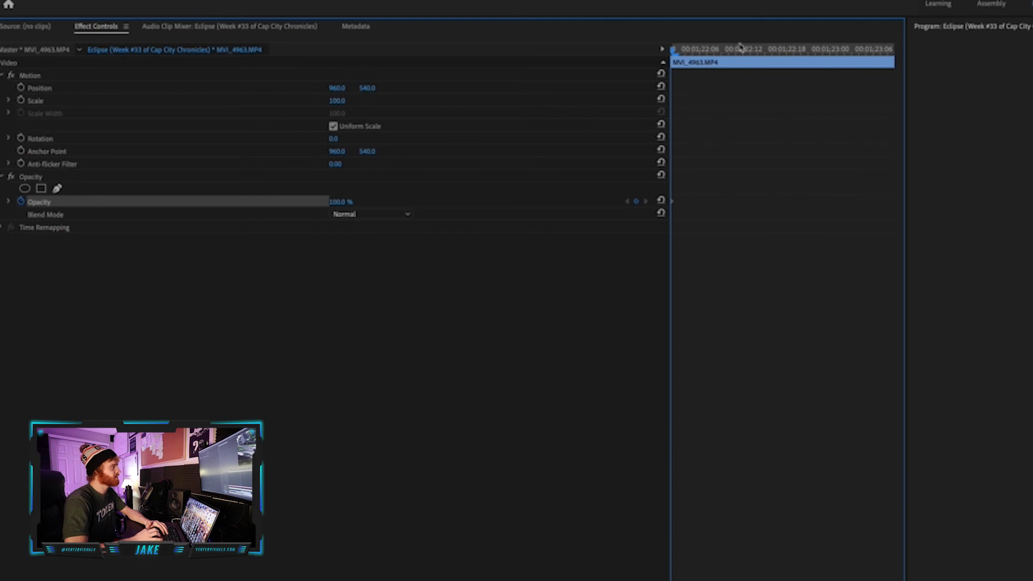
{"action": "left_click_drag", "start_coordinate": [740, 47], "coordinate": [880, 61]}
{"action": "left_click_drag", "start_coordinate": [345, 203], "coordinate": [292, 204]}
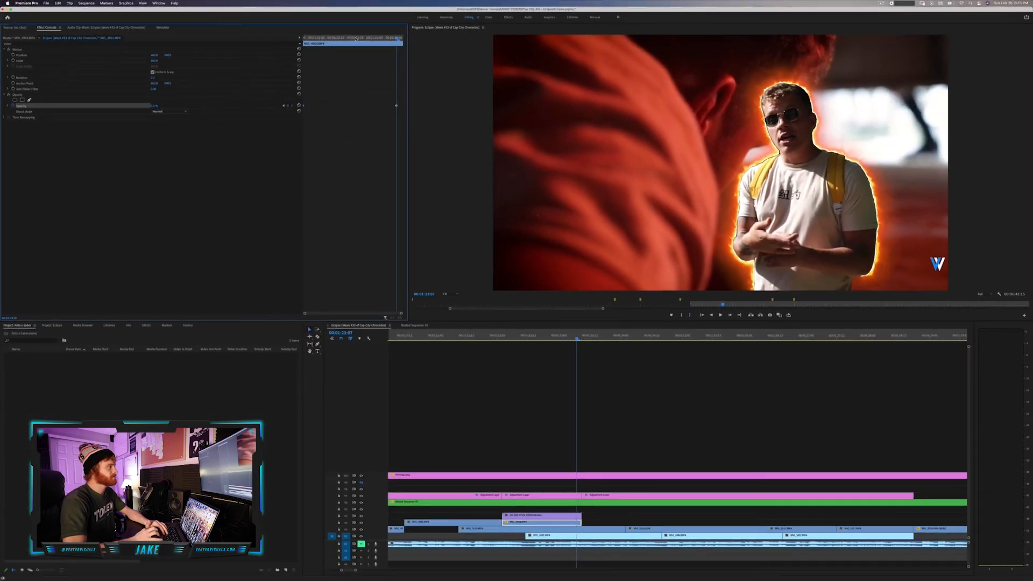
{"action": "left_click_drag", "start_coordinate": [881, 50], "coordinate": [644, 82]}
{"action": "left_click_drag", "start_coordinate": [291, 52], "coordinate": [400, 56]}
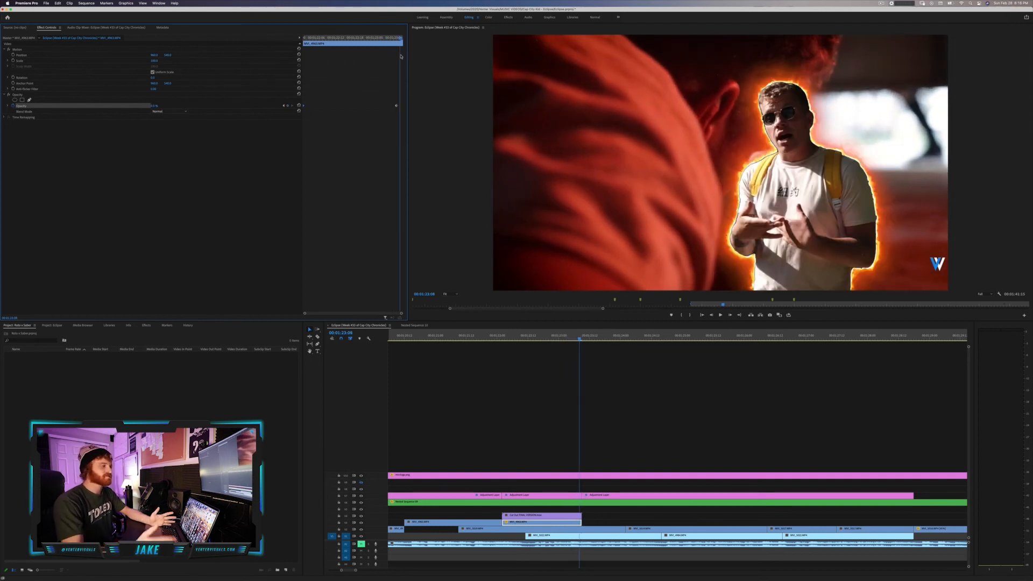
{"action": "left_click_drag", "start_coordinate": [581, 339], "coordinate": [572, 339]}
Apply the Gradient Wipe video transition to the end of Cut Out FINAL VERSION.mov and scrub through the result
{"action": "left_click", "coordinate": [145, 329]}
{"action": "left_click", "coordinate": [146, 328]}
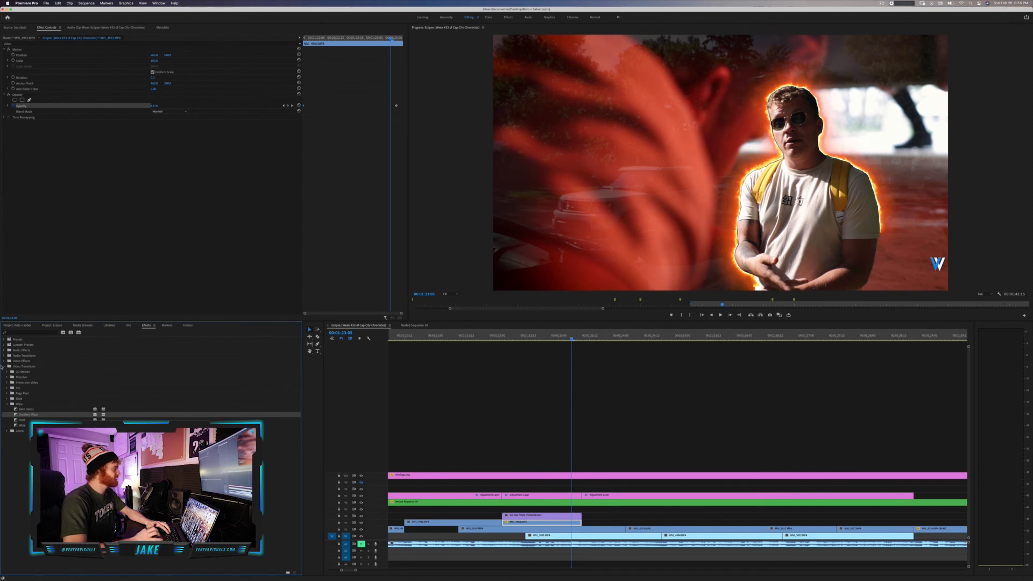
{"action": "left_click", "coordinate": [22, 368]}
{"action": "left_click", "coordinate": [25, 415]}
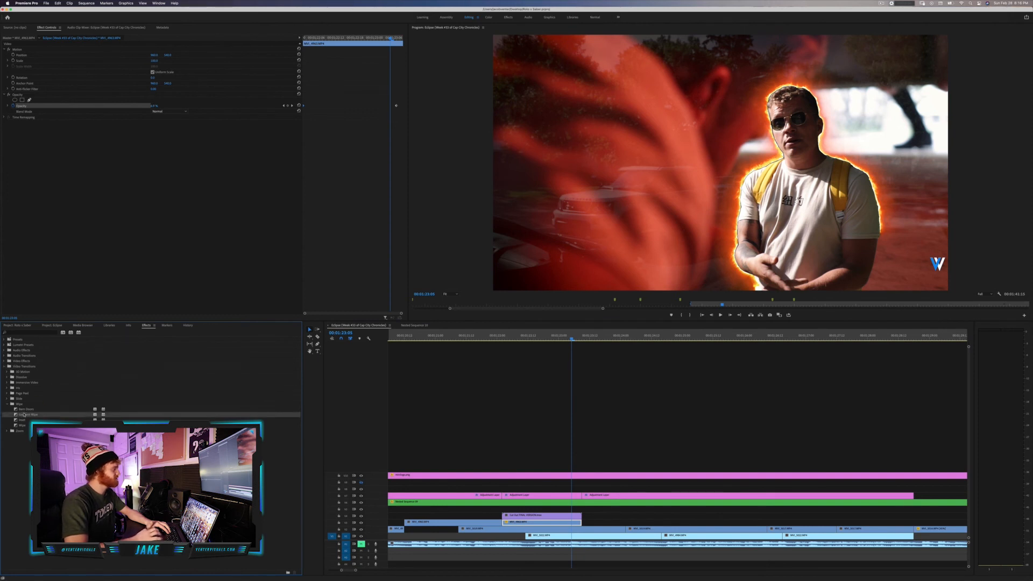
{"action": "left_click_drag", "start_coordinate": [205, 417], "coordinate": [525, 517]}
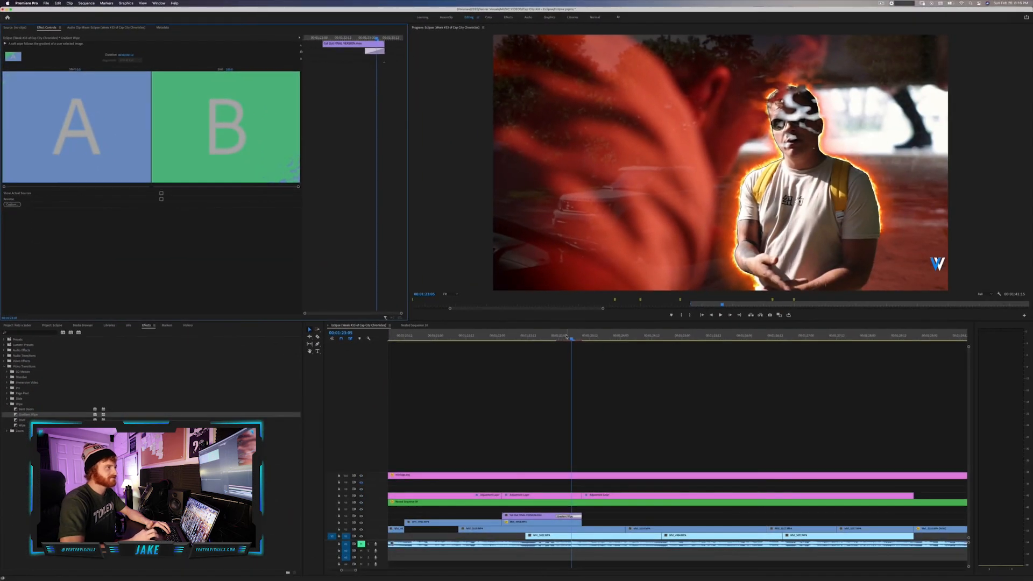
{"action": "mouse_move", "coordinate": [825, 482]}
{"action": "left_mouse_down"}
{"action": "mouse_move", "coordinate": [810, 482]}
{"action": "mouse_move", "coordinate": [827, 483]}
{"action": "left_mouse_up"}
{"action": "left_click_drag", "start_coordinate": [574, 339], "coordinate": [573, 339]}
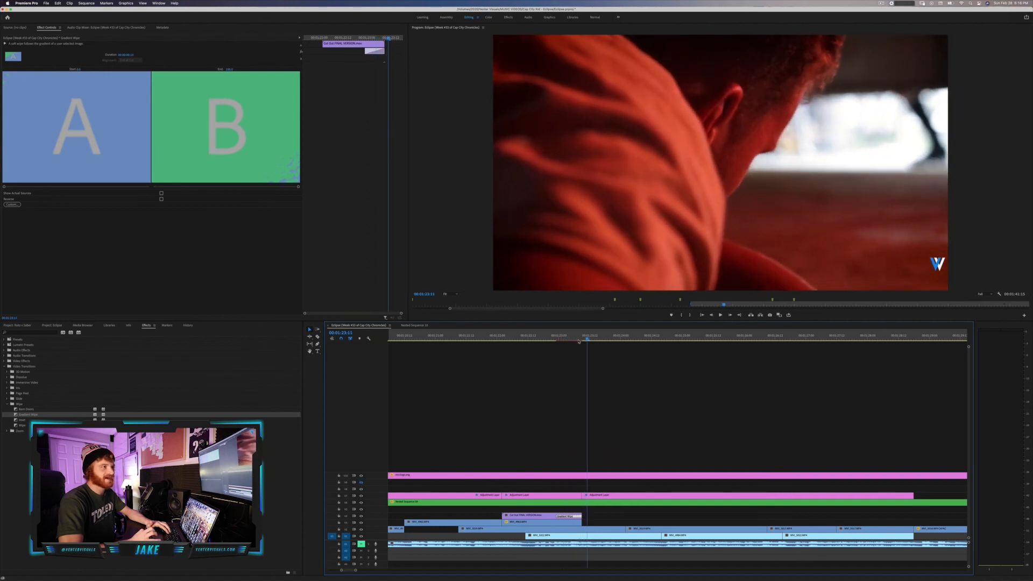